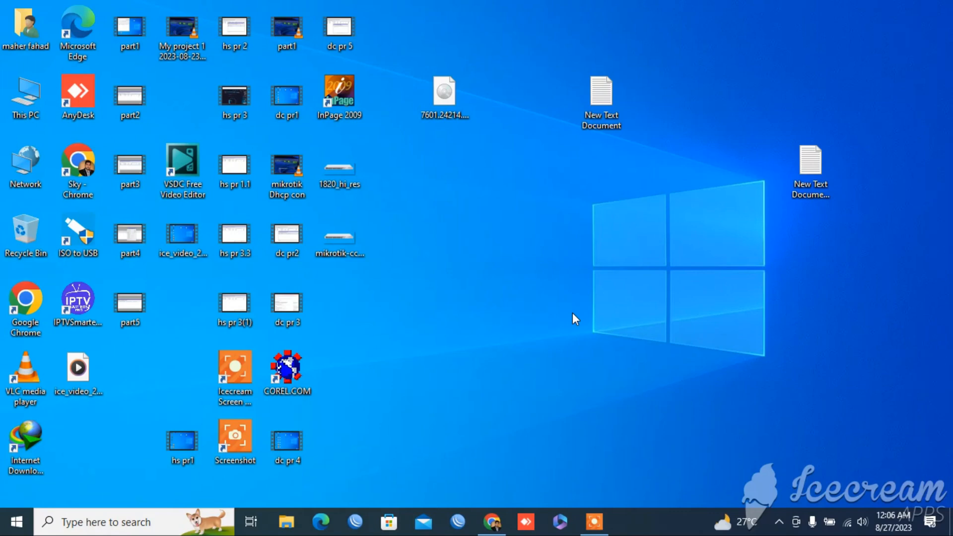
left_click(354, 522)
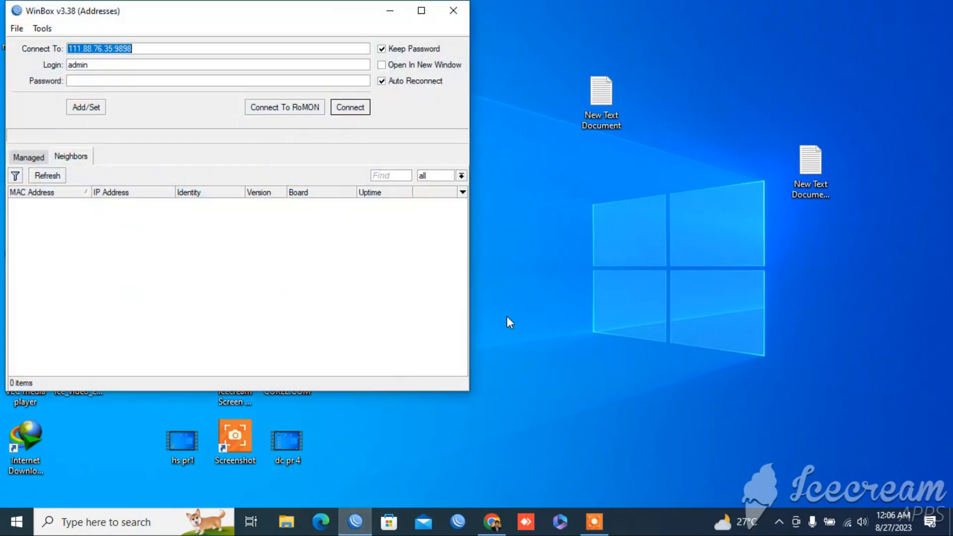
left_click(358, 111)
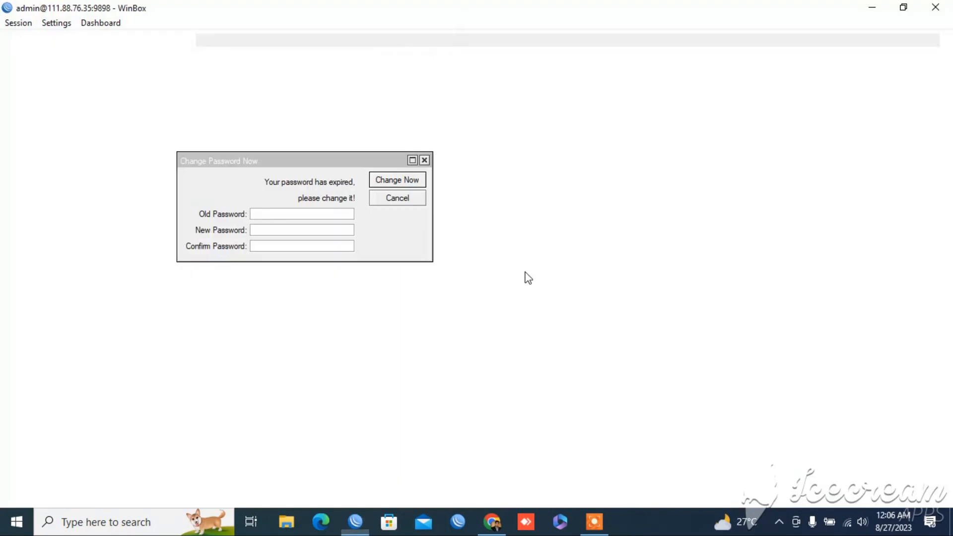
left_click(425, 160)
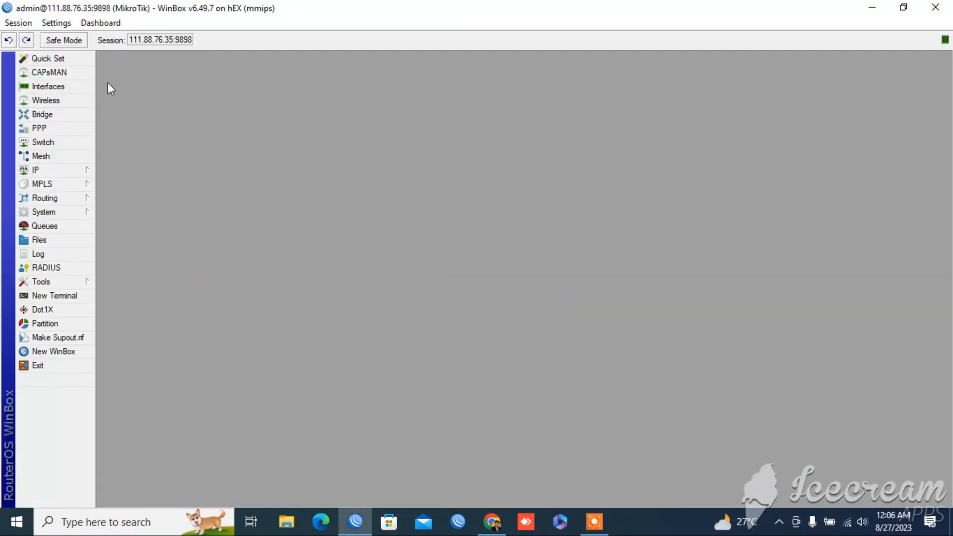
Open the interface list and the IP address list, and examine the addresses assigned to ether5_Lan and ether1_Wan
left_click(77, 92)
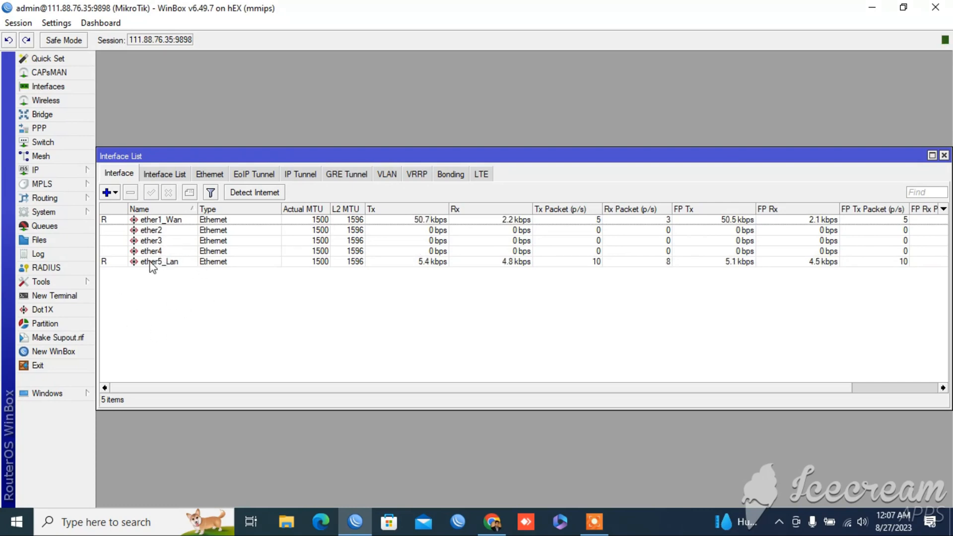
left_click(165, 264)
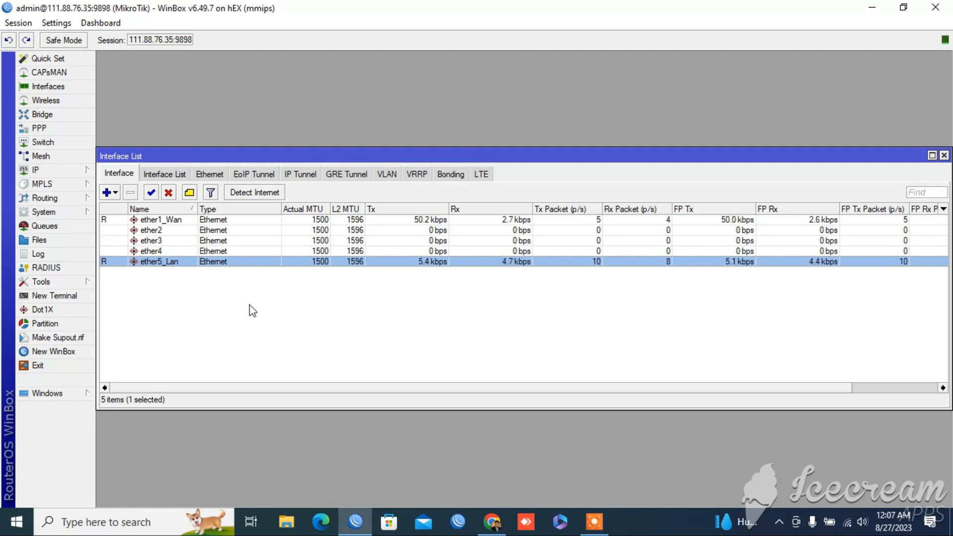
left_click(69, 169)
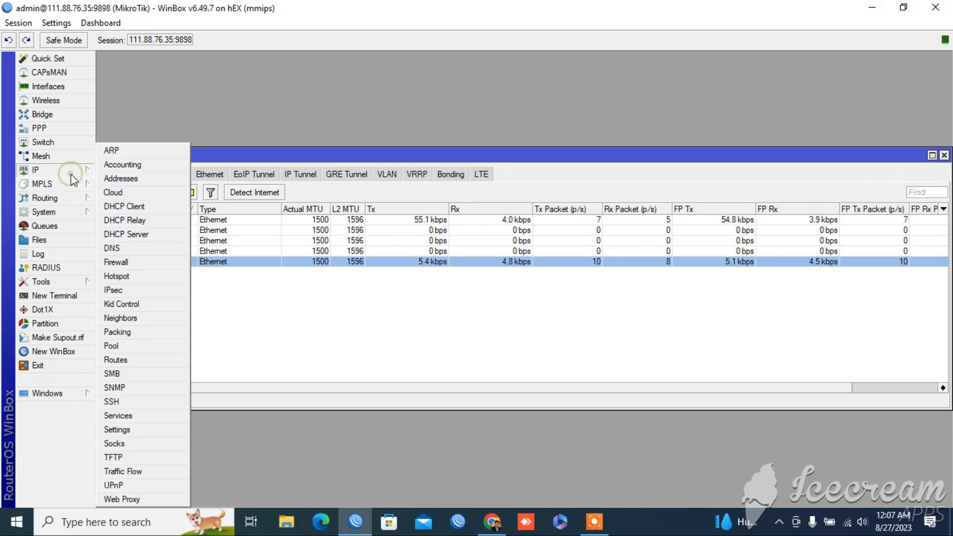
left_click(144, 180)
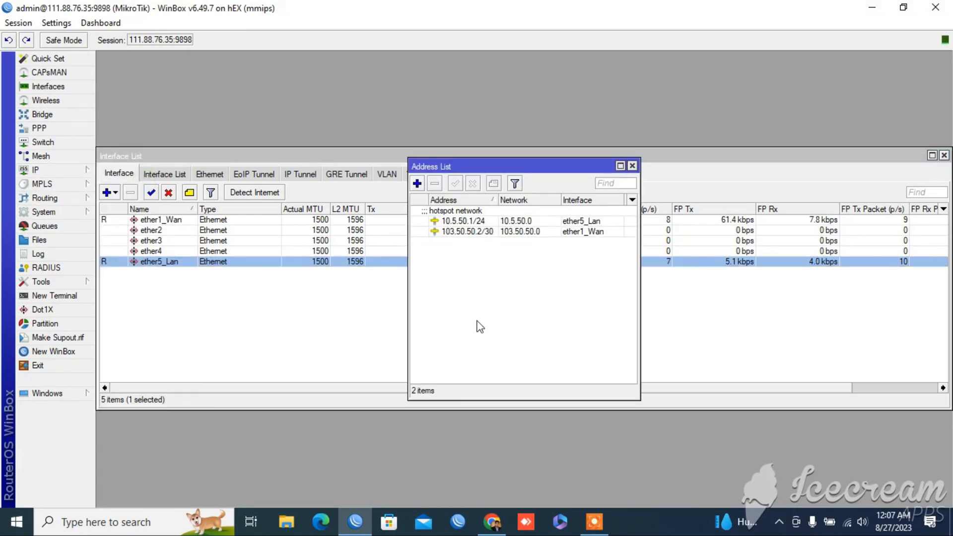
left_click(475, 221)
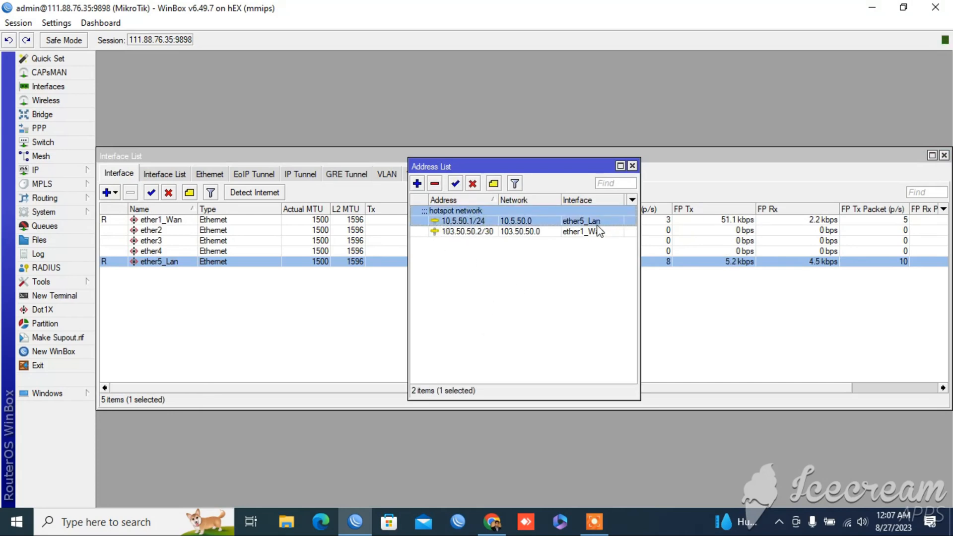
left_click(543, 232)
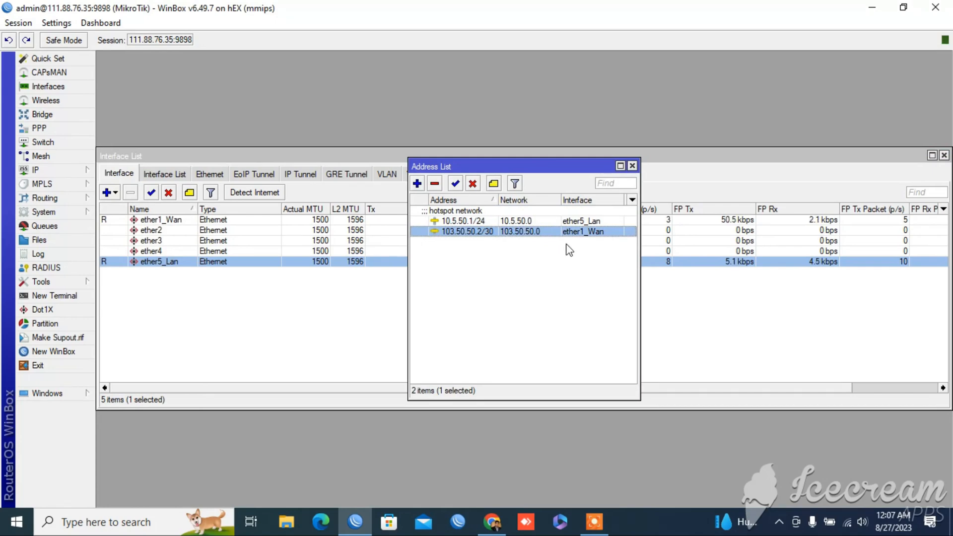
Start a new IP address entry with address 192.168.30.1/30 and interface ether5_Lan
left_click(417, 183)
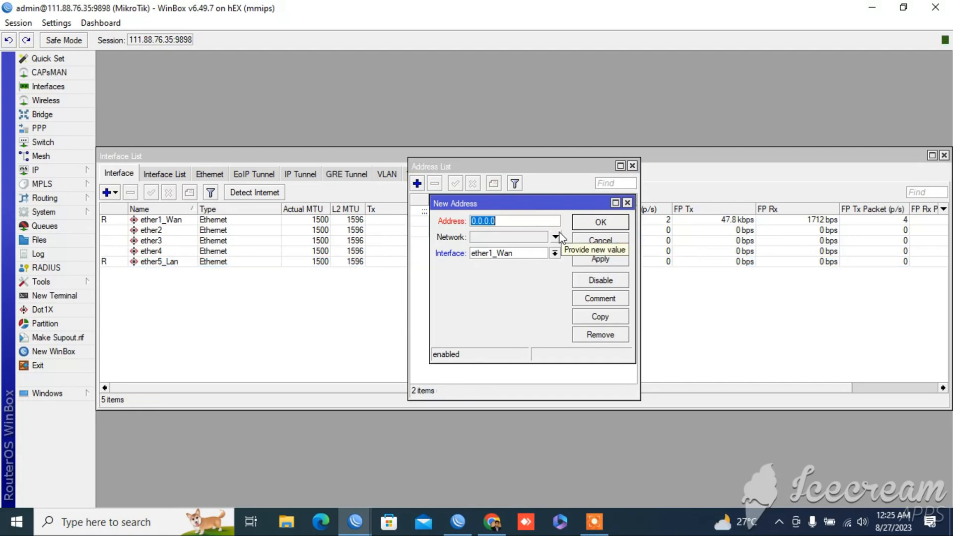
type("192.1")
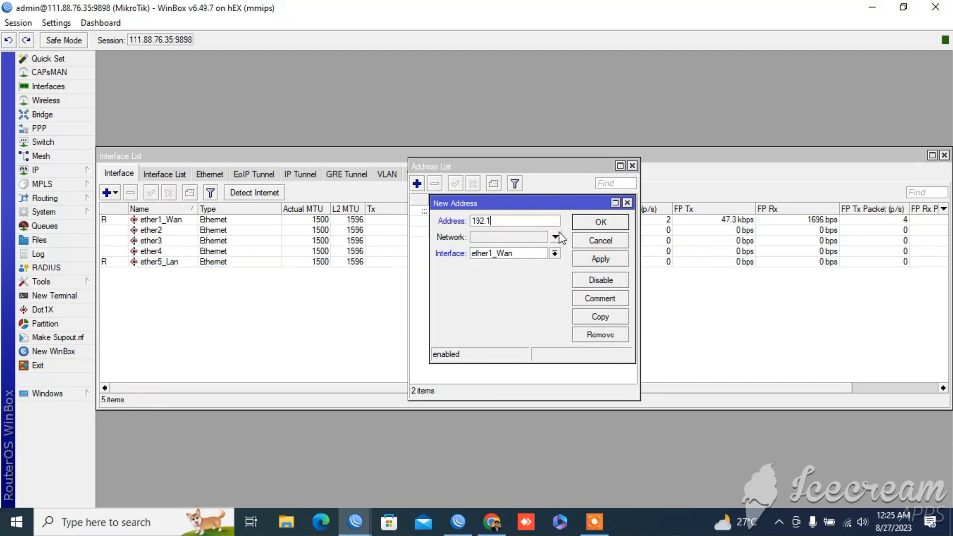
type("68.30.1/30")
left_click(554, 253)
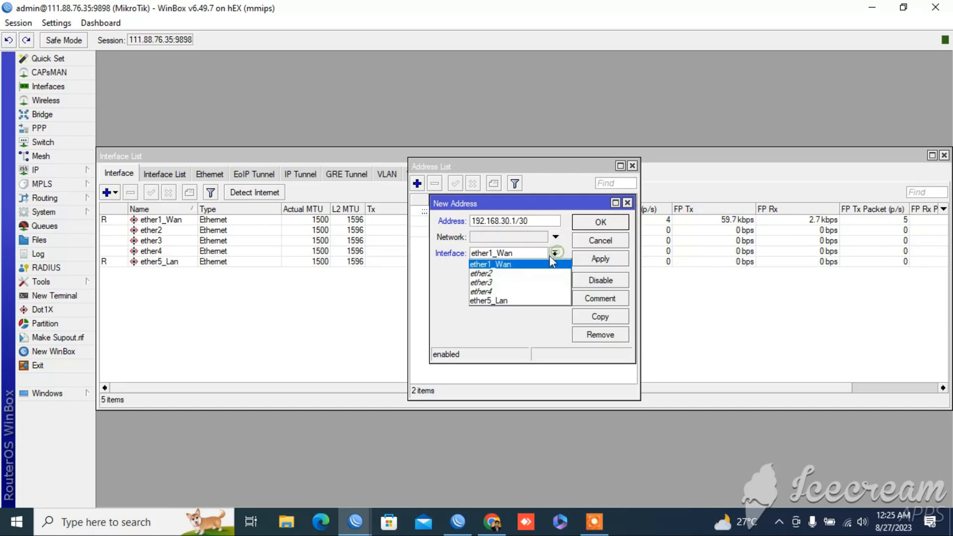
left_click(500, 299)
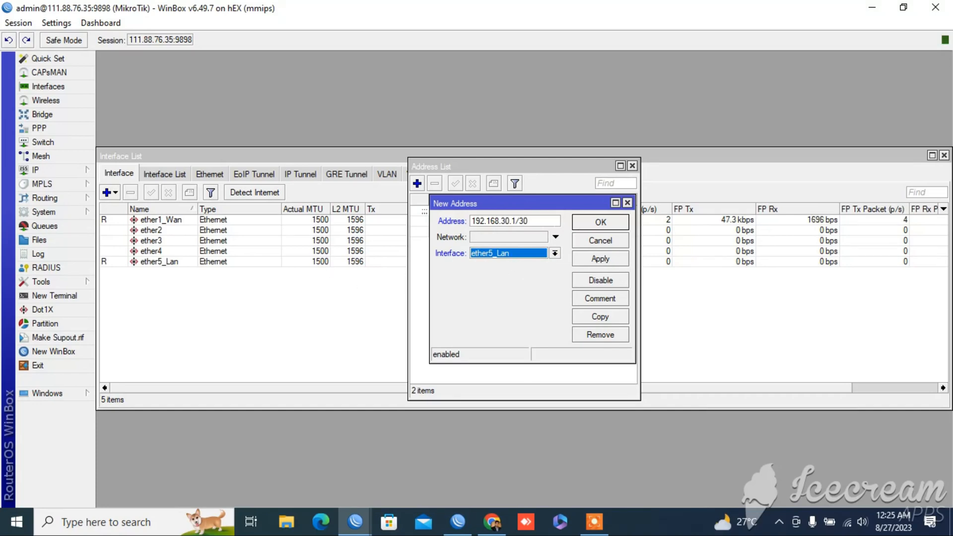
Change the new entry's address to 150.50.50.1/30, save it, and close the address list
key("shift+Tab")
key("shift+Tab")
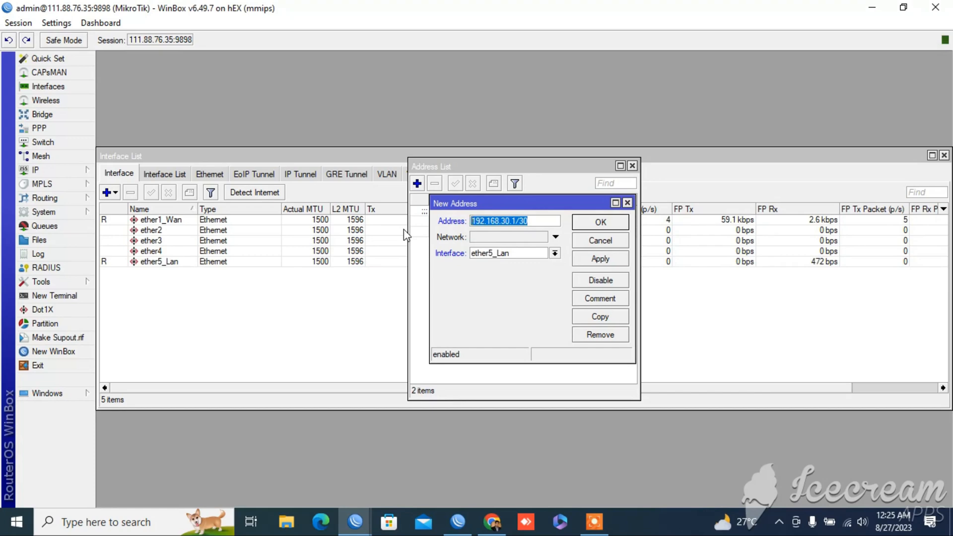
type("192")
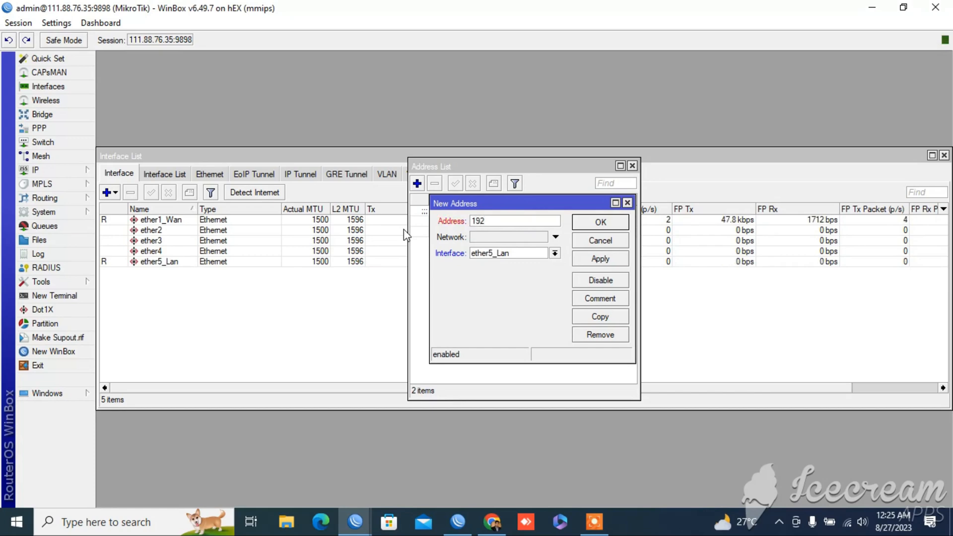
key("BackSpace")
key("BackSpace")
key("BackSpace")
type("150.50.50.1/30")
left_click(625, 261)
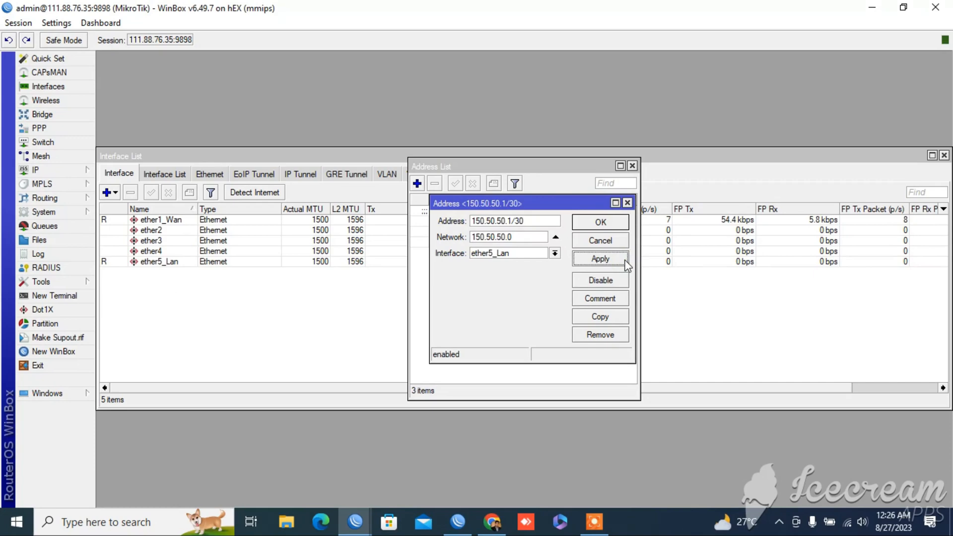
left_click(607, 226)
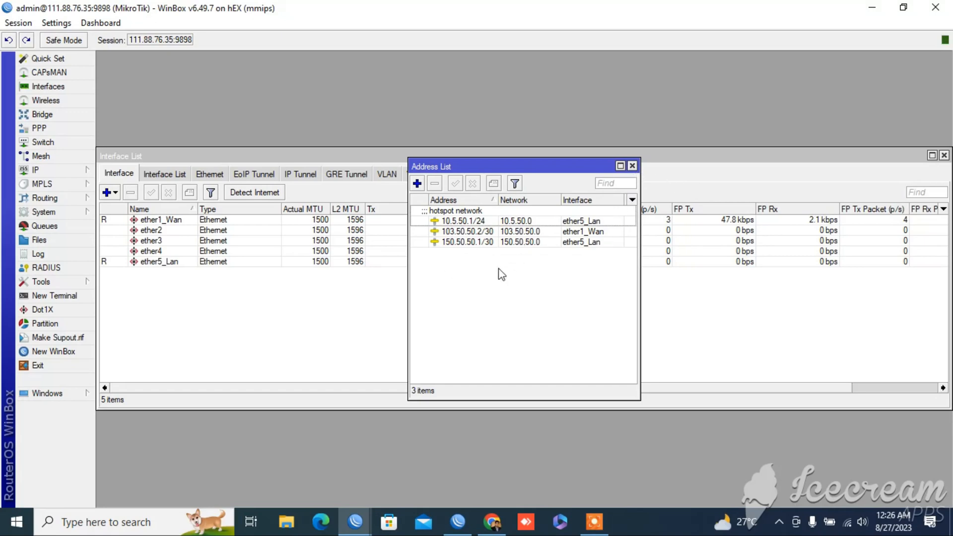
left_click(631, 167)
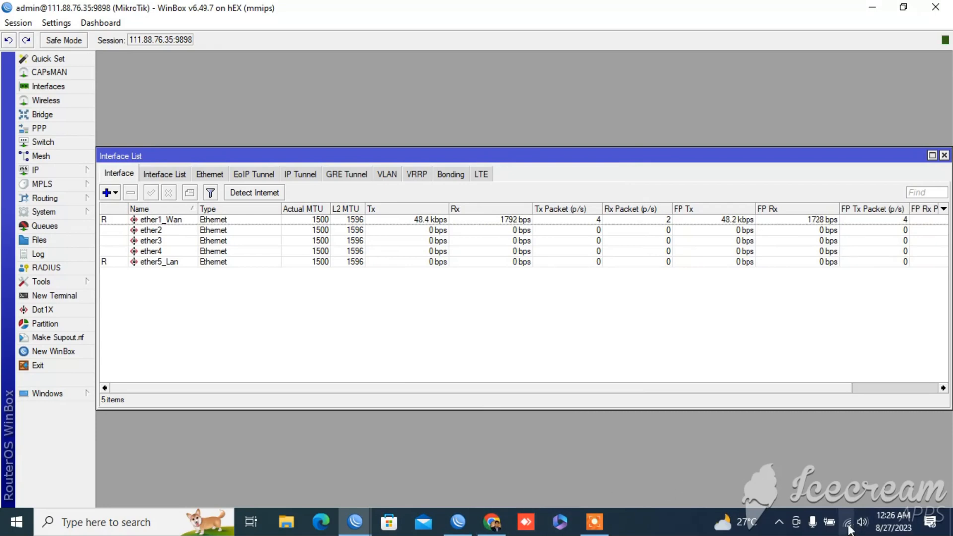
Switch to Chrome, open the Tenda router page at 192.168.0.1, and go to its Internet Settings, keeping the Static IP Address connection type
left_click(491, 521)
type("192.1")
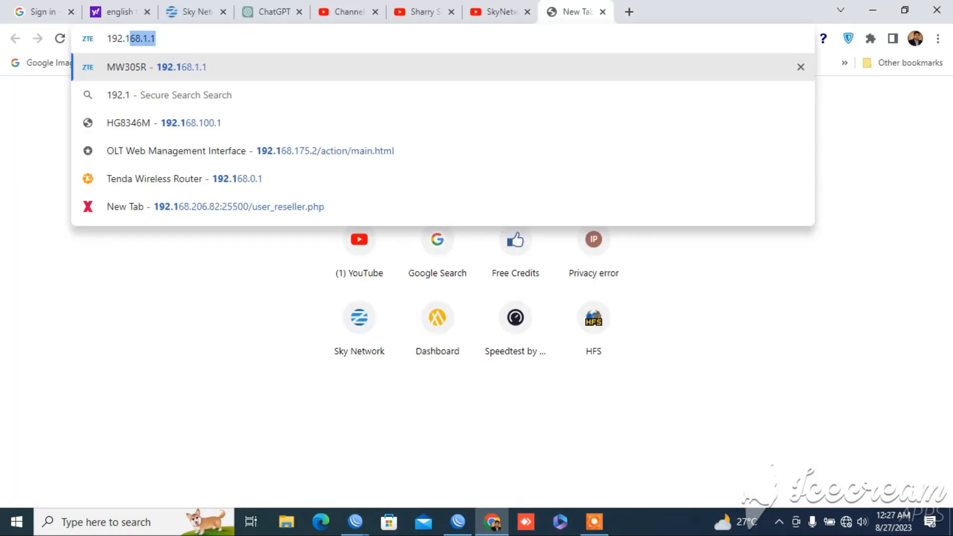
type("68.0.1")
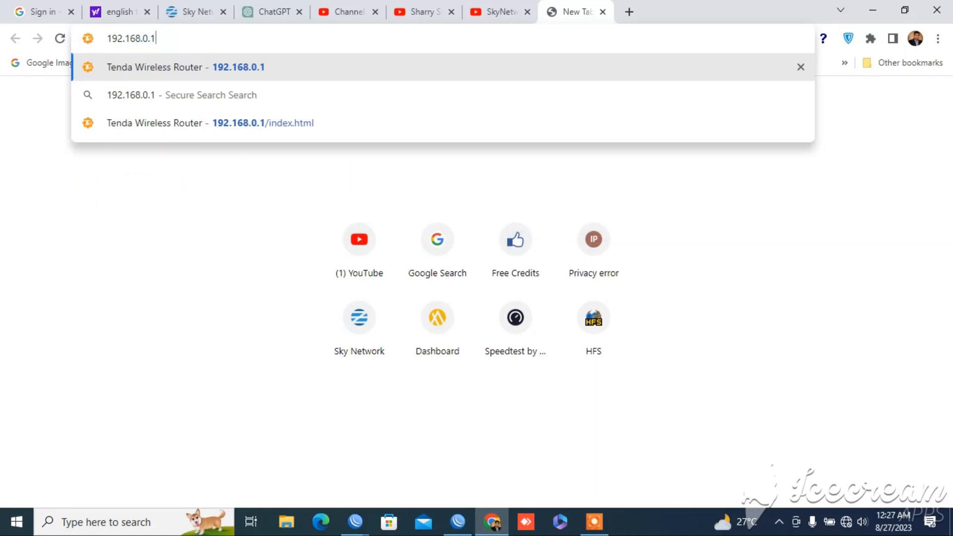
key("Return")
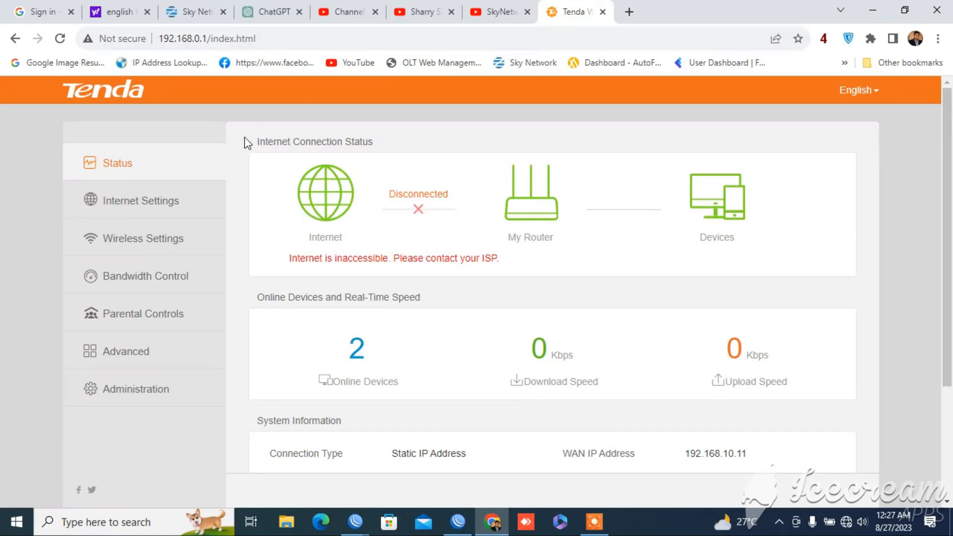
left_click(172, 216)
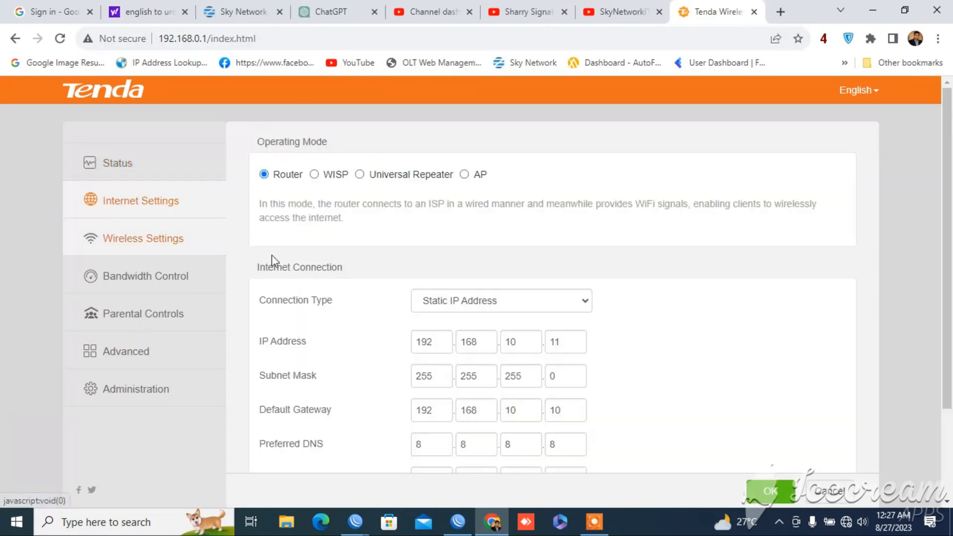
left_click(522, 305)
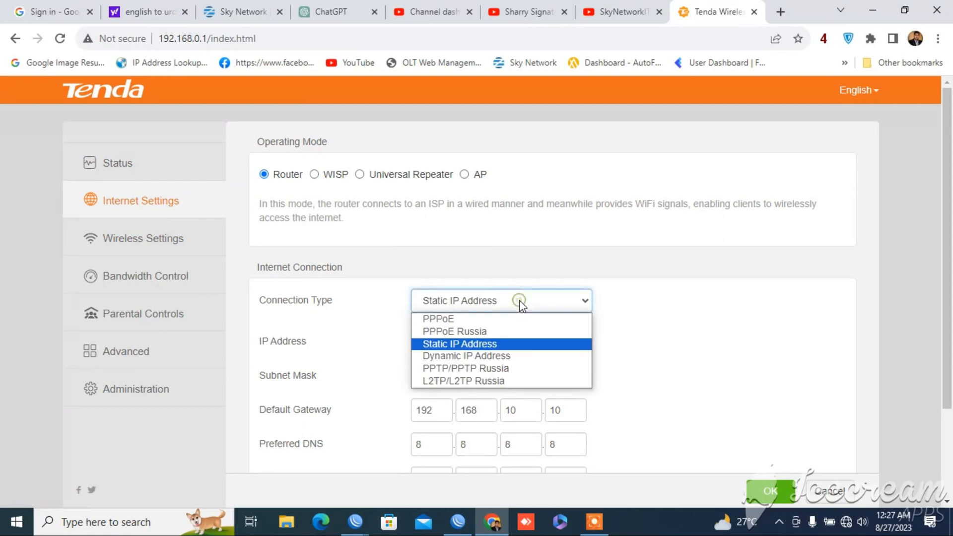
left_click(654, 384)
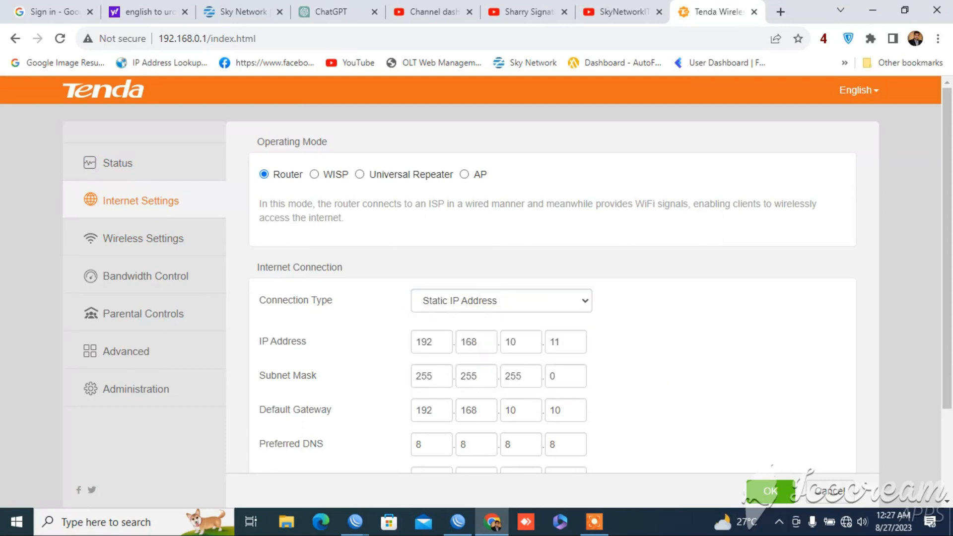
Clear the last octet of the preferred DNS and the entire default gateway
left_click(572, 445)
key("BackSpace")
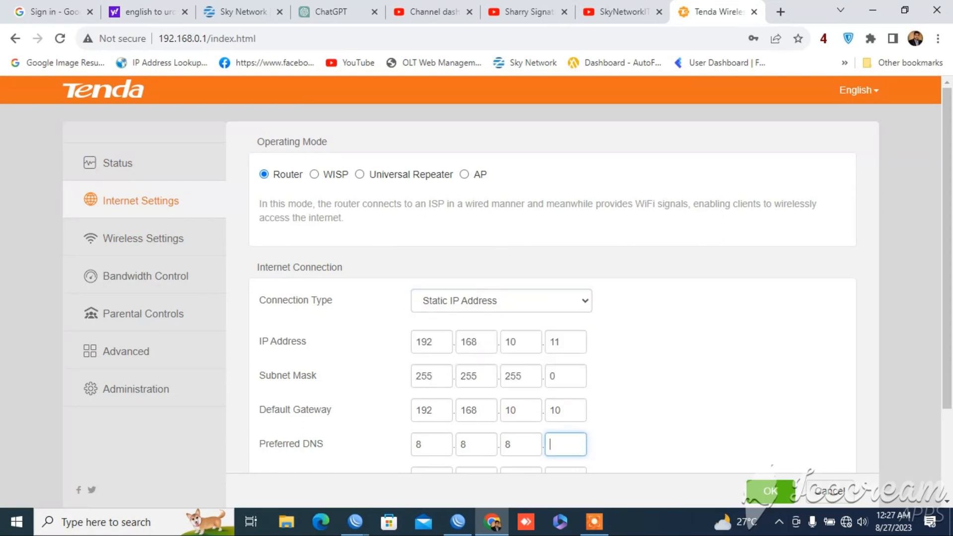
key("BackSpace")
left_click(567, 404)
key("BackSpace")
key("BackSpace")
key("BackSpace")
key("BackSpace")
key("BackSpace")
key("BackSpace")
key("BackSpace")
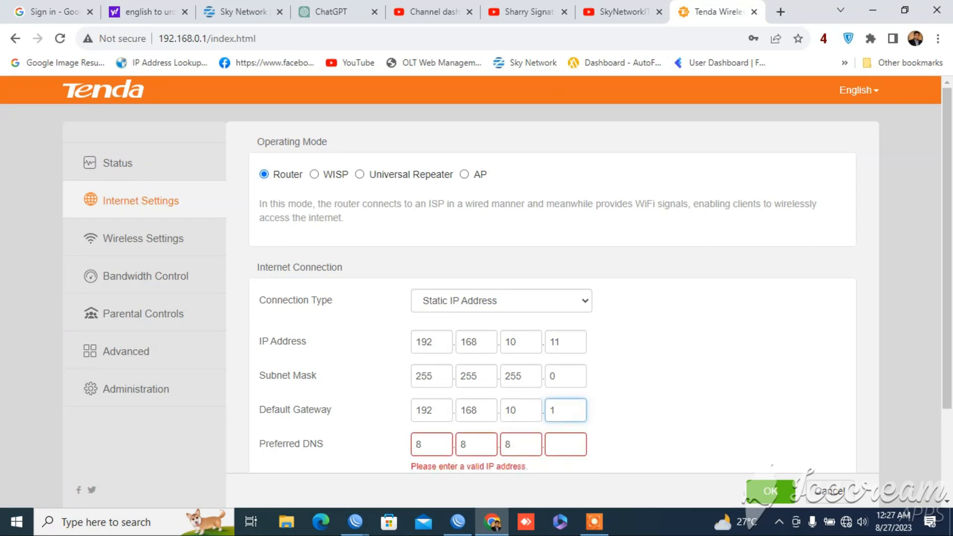
key("BackSpace")
key("BackSpace")
key("BackSpace")
key("BackSpace")
key("BackSpace")
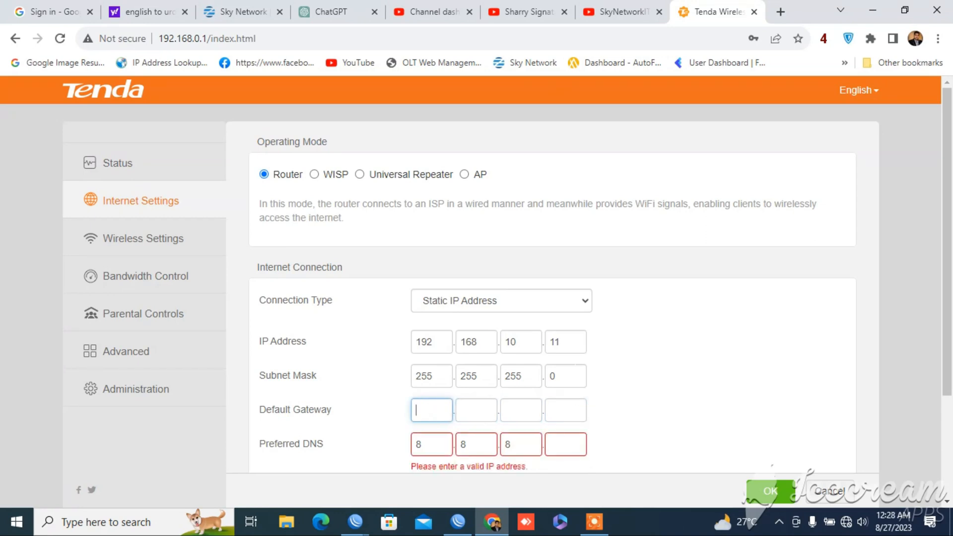
Clear all octets of the WAN connection's subnet mask
key("BackSpace")
key("BackSpace")
key("BackSpace")
key("BackSpace")
key("BackSpace")
key("BackSpace")
key("BackSpace")
key("BackSpace")
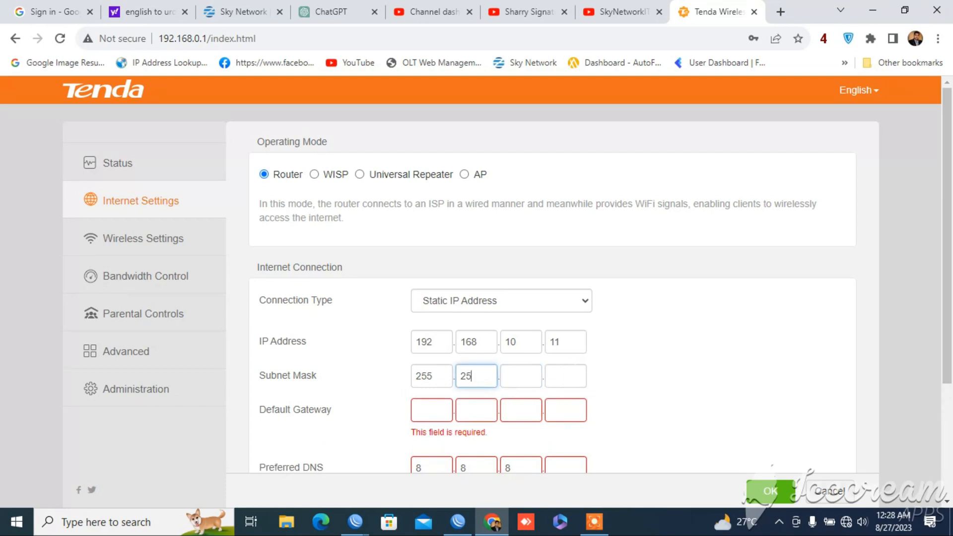
key("BackSpace")
key("BackSpace")
key("BackSpace")
key("BackSpace")
key("BackSpace")
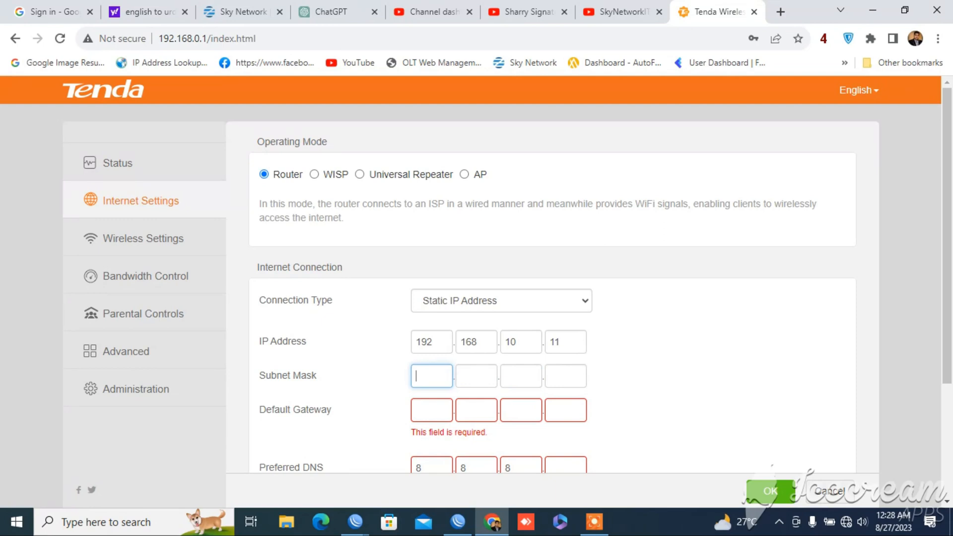
Replace the static WAN IP address with 150.50.50.2
key("BackSpace")
key("BackSpace")
key("BackSpace")
key("BackSpace")
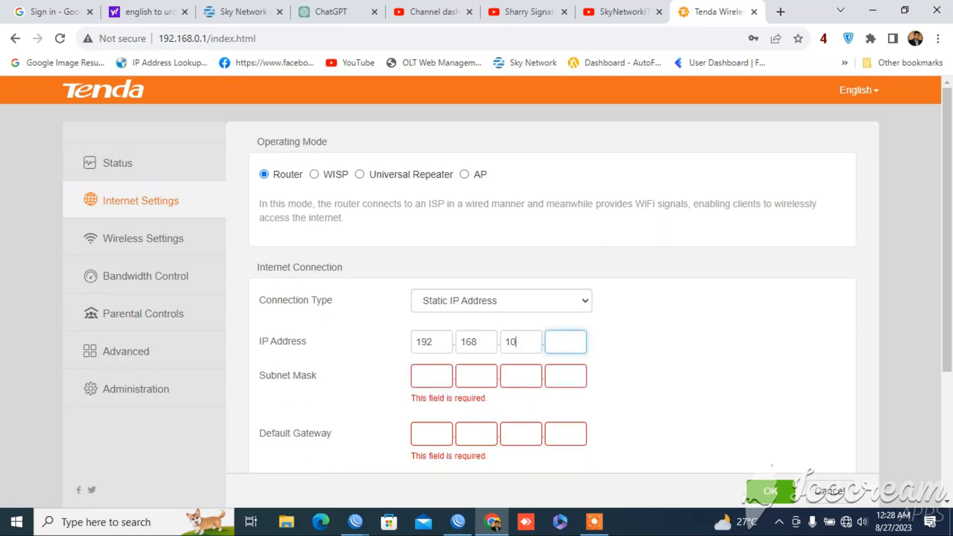
key("BackSpace")
key("BackSpace")
key("BackSpace")
key("BackSpace")
key("BackSpace")
key("BackSpace")
key("BackSpace")
key("BackSpace")
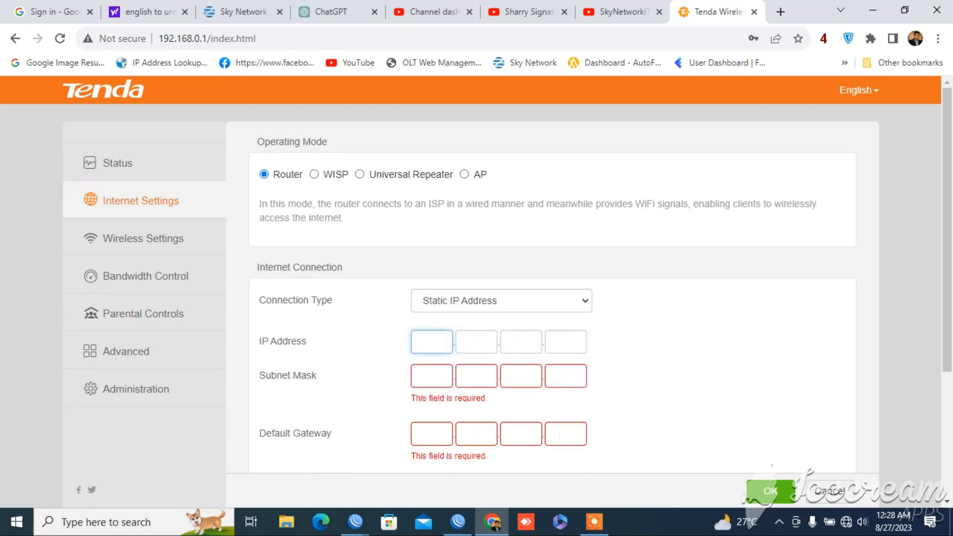
type("150.")
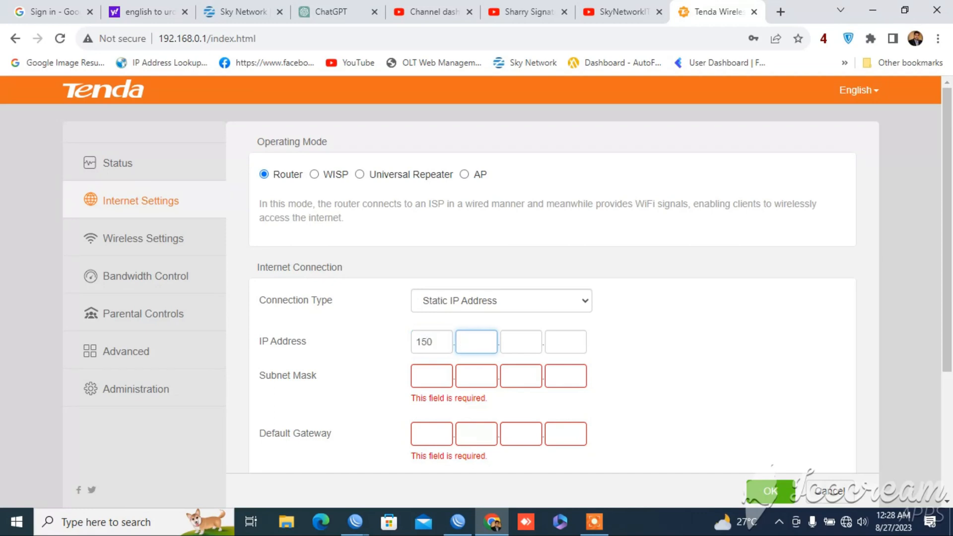
type("50.")
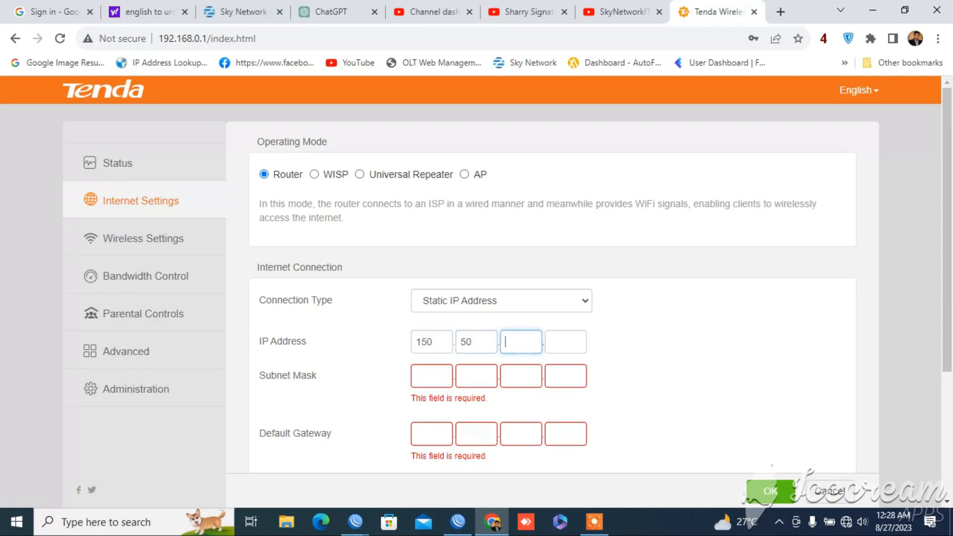
type("40.")
key("BackSpace")
key("BackSpace")
key("BackSpace")
type("50.")
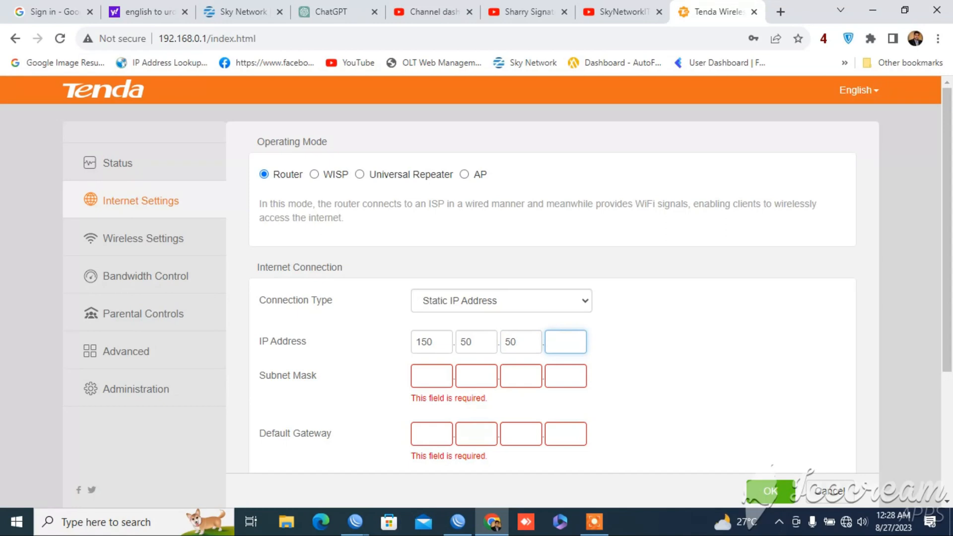
type("2")
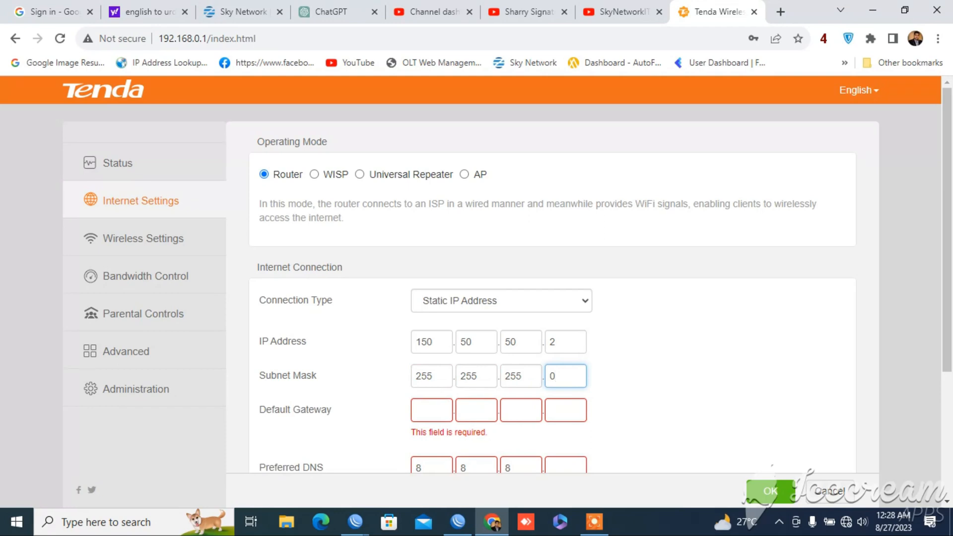
Complete the WAN subnet mask as 255.255.255.252 by replacing its last octet
key("BackSpace")
type("252")
Enter 150.50.50.1 as the WAN connection's default gateway
left_click(435, 407)
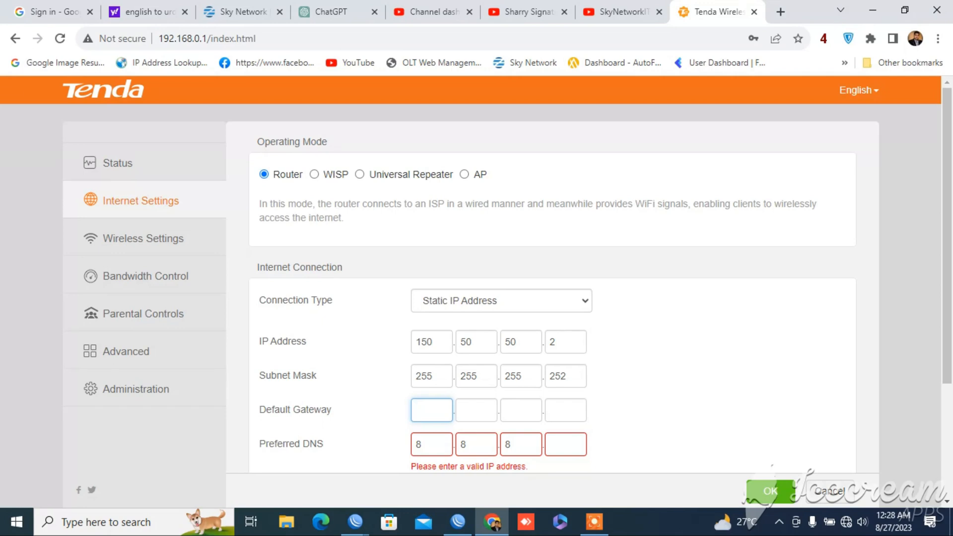
type("150.")
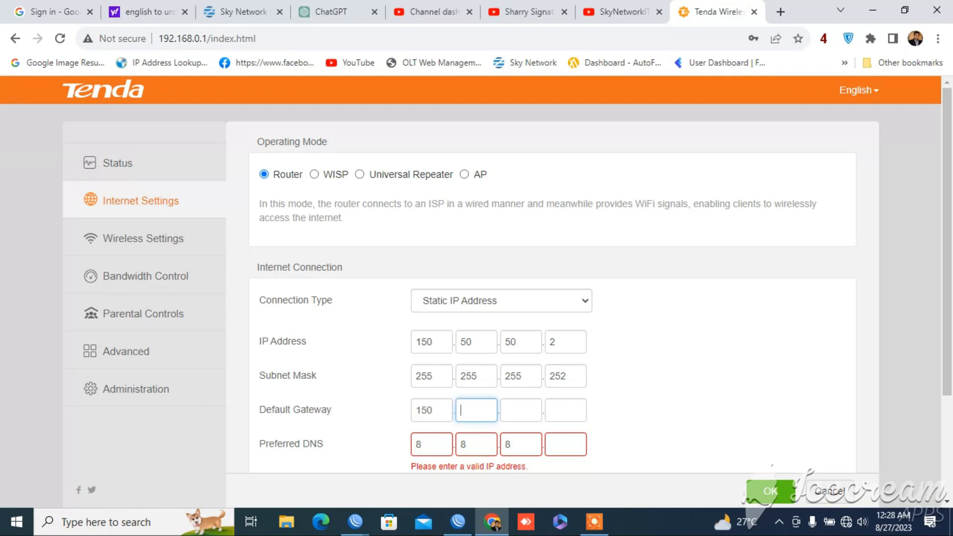
type("50")
key("period")
type("50")
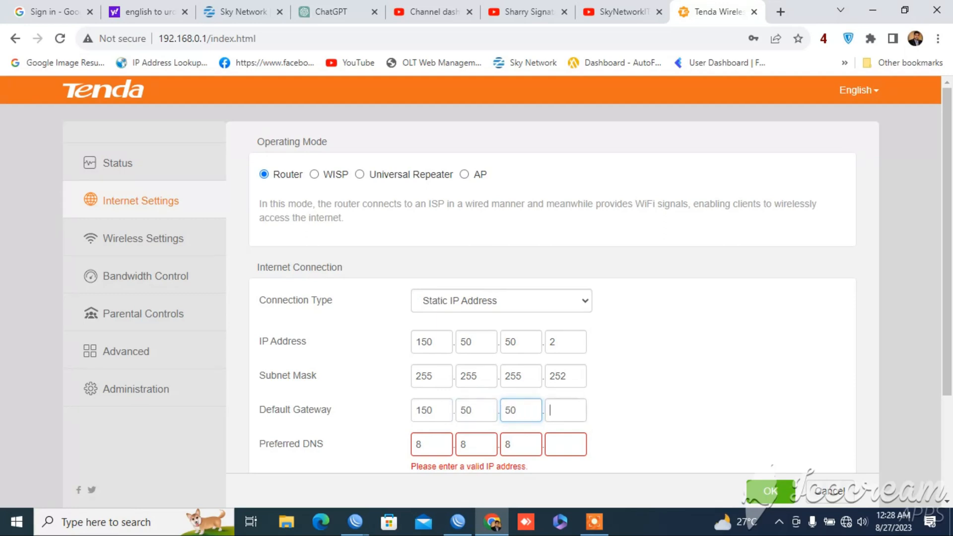
key("period")
type("1")
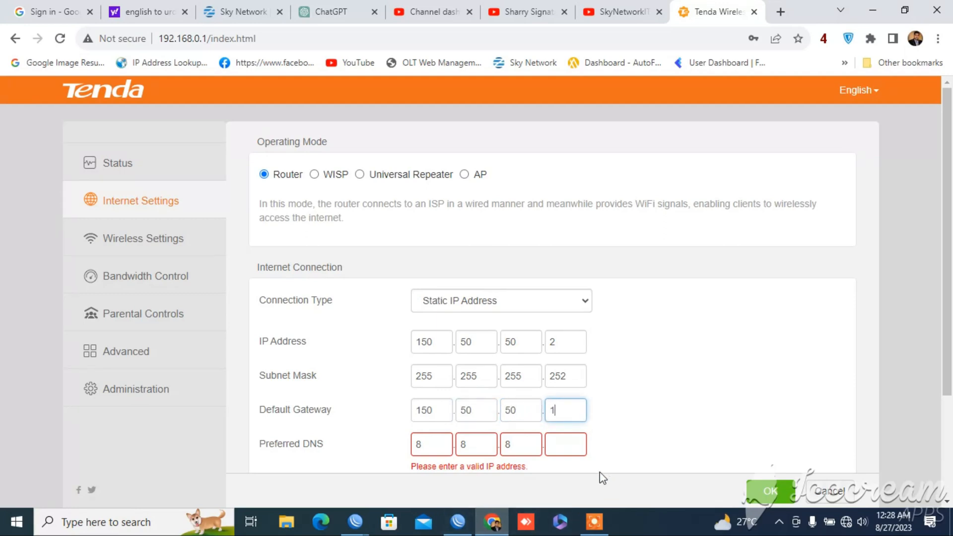
Complete the preferred DNS as 8.8.8.8 and save the static WAN settings
left_click(564, 444)
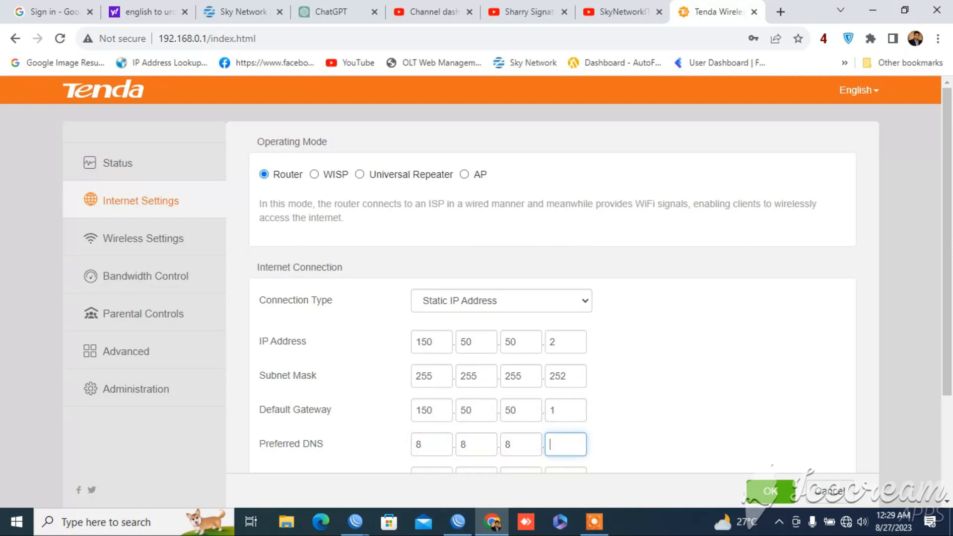
type("8")
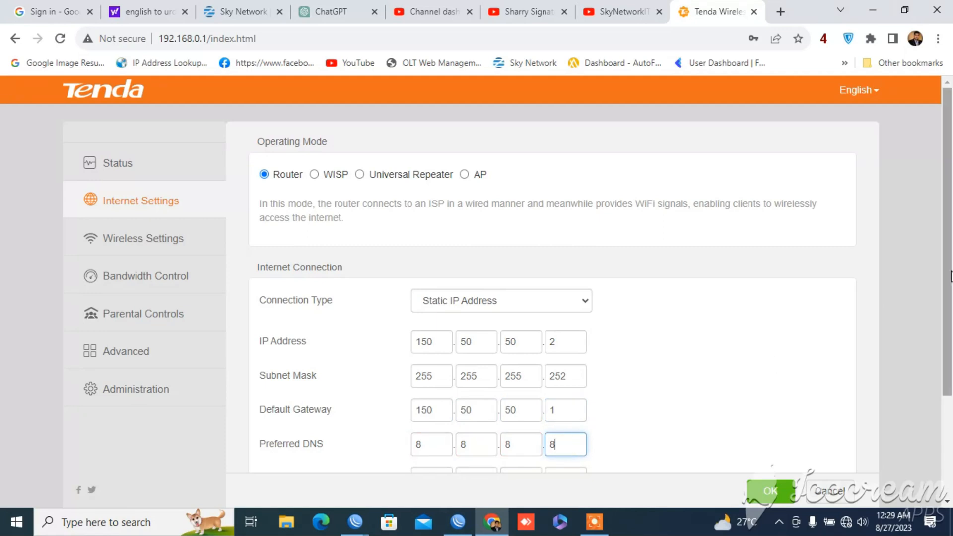
left_click_drag(950, 281, 950, 382)
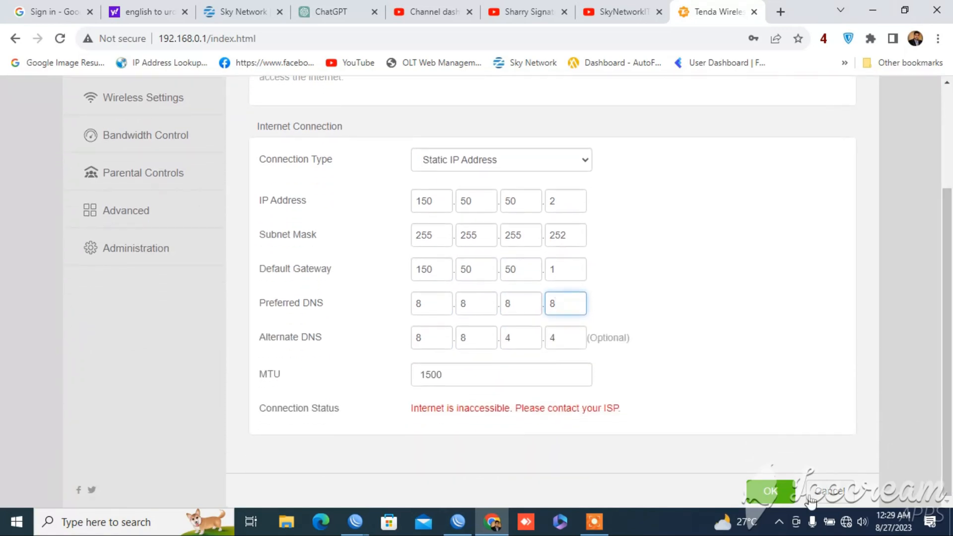
left_click(781, 490)
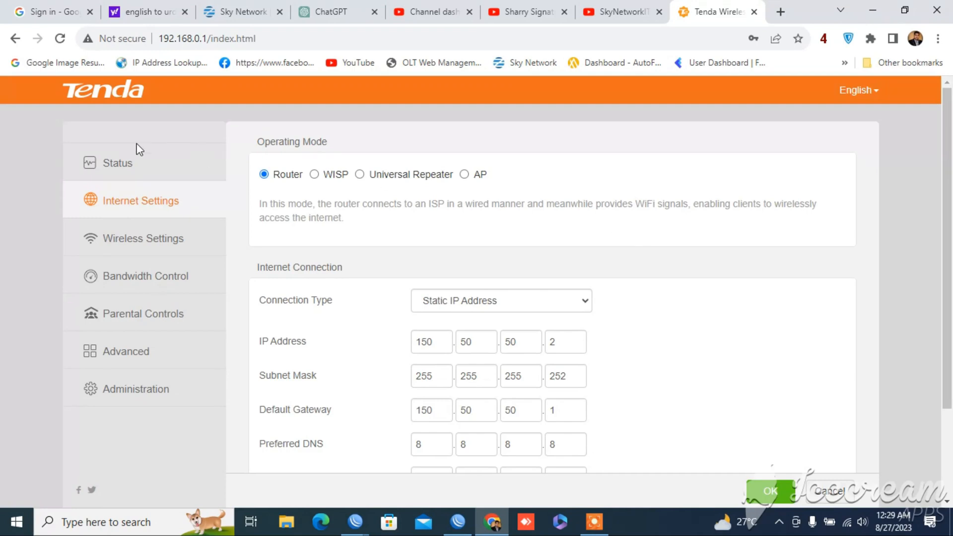
View the router's status page and its system information to check the WAN connection
left_click(134, 165)
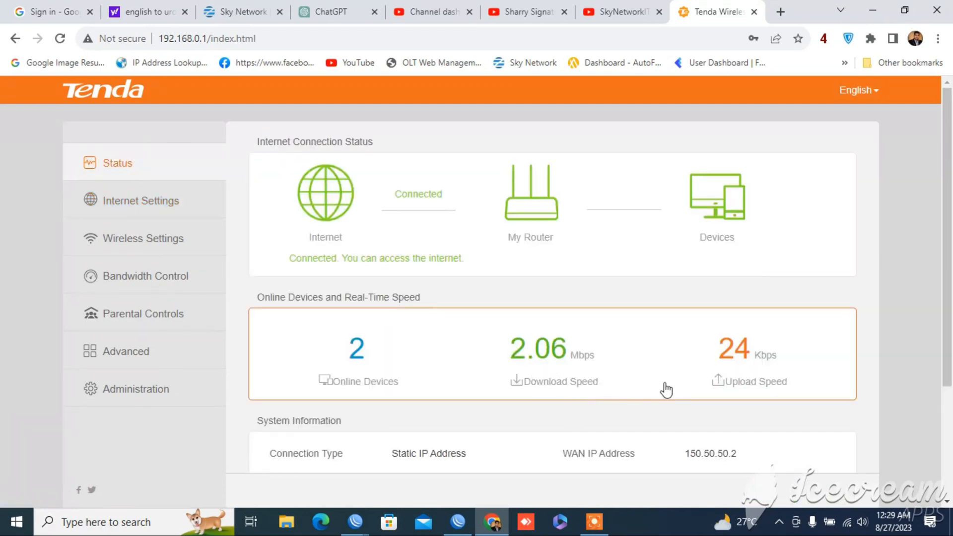
left_click_drag(951, 274, 951, 378)
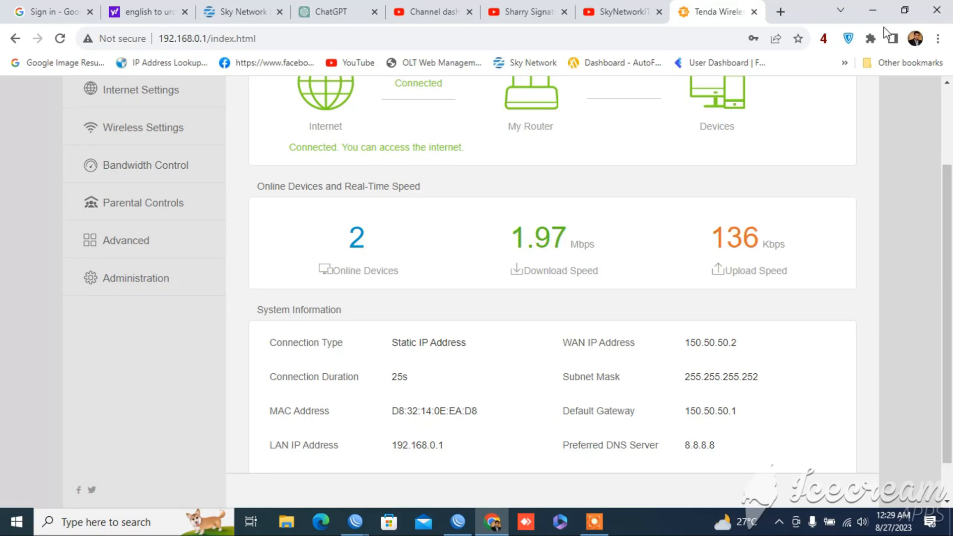
Switch to WinBox and delete the existing "pc 2" simple queue
left_click(873, 10)
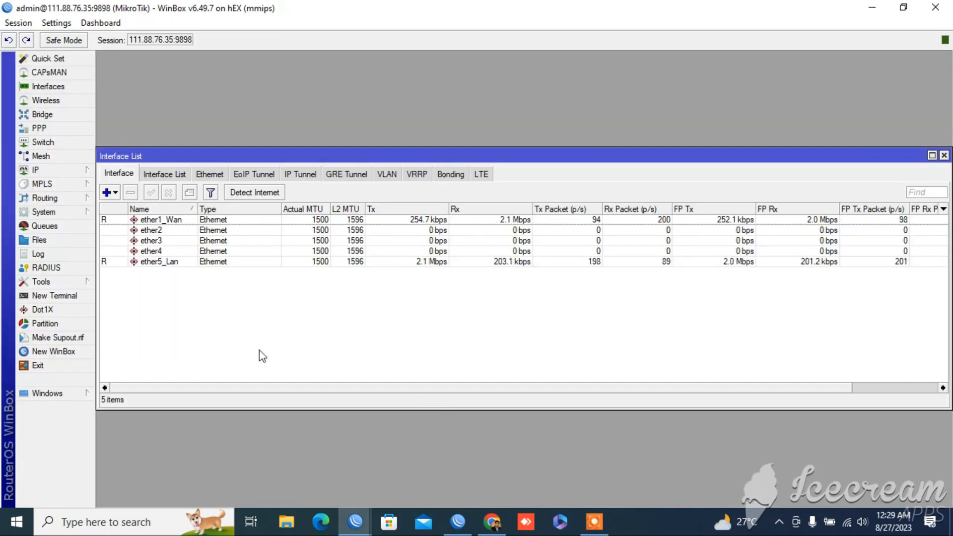
left_click(69, 227)
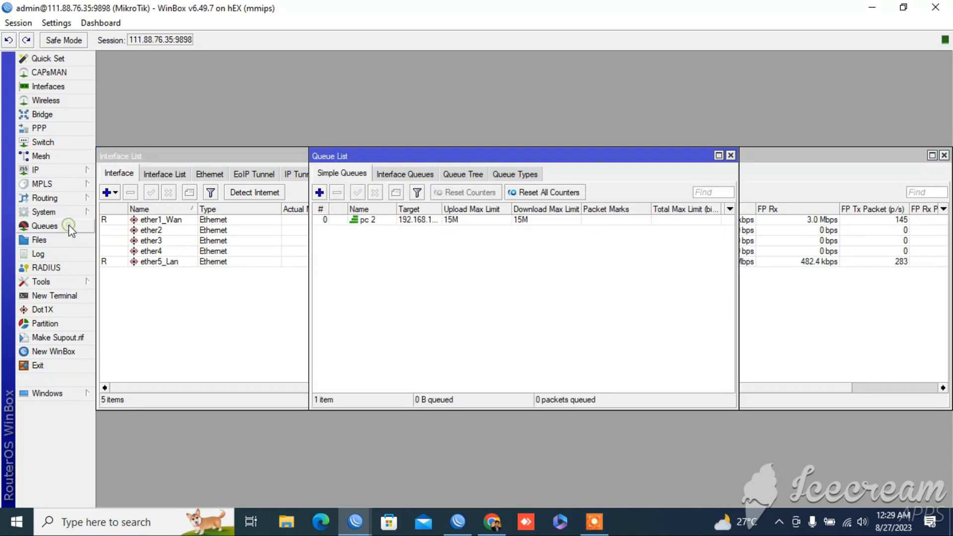
left_click(377, 222)
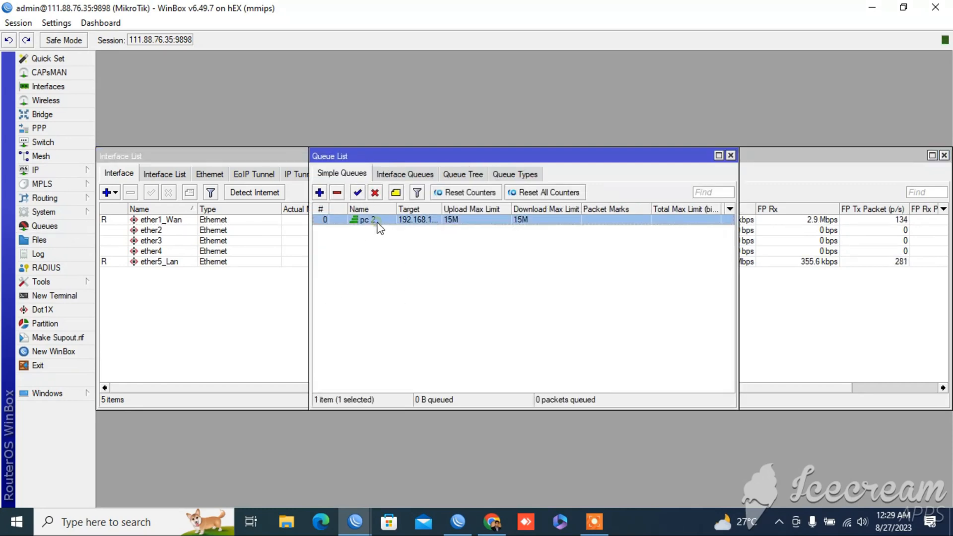
left_click(337, 193)
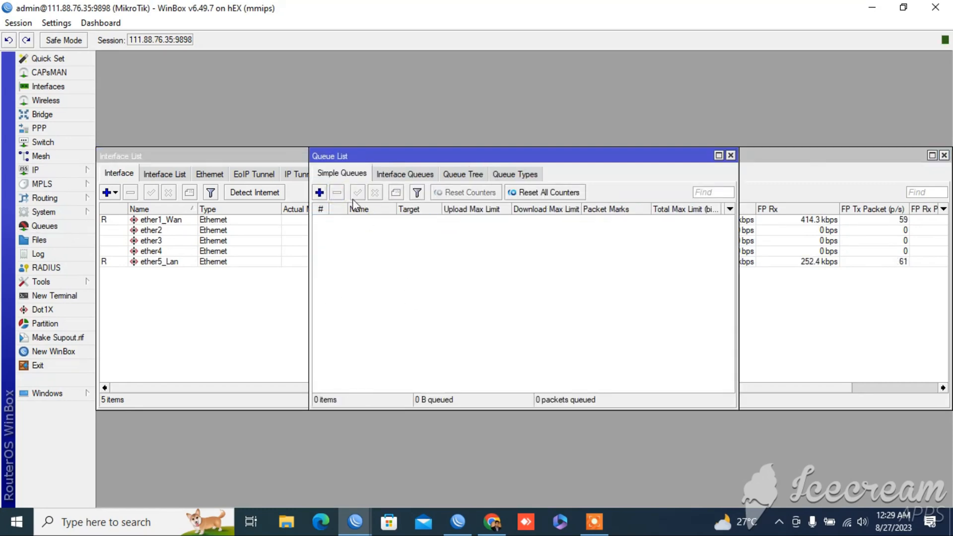
Create a new simple queue and name it pc10
left_click(319, 193)
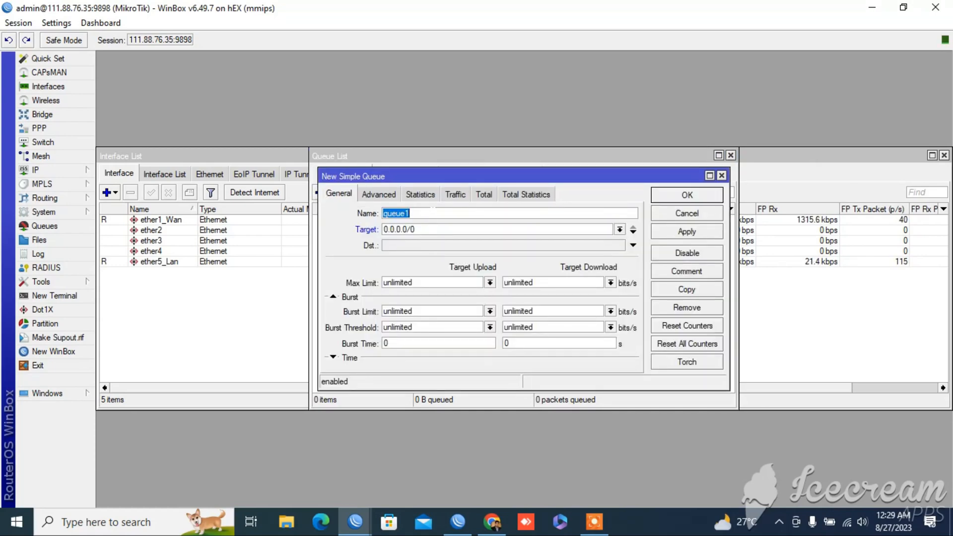
key("BackSpace")
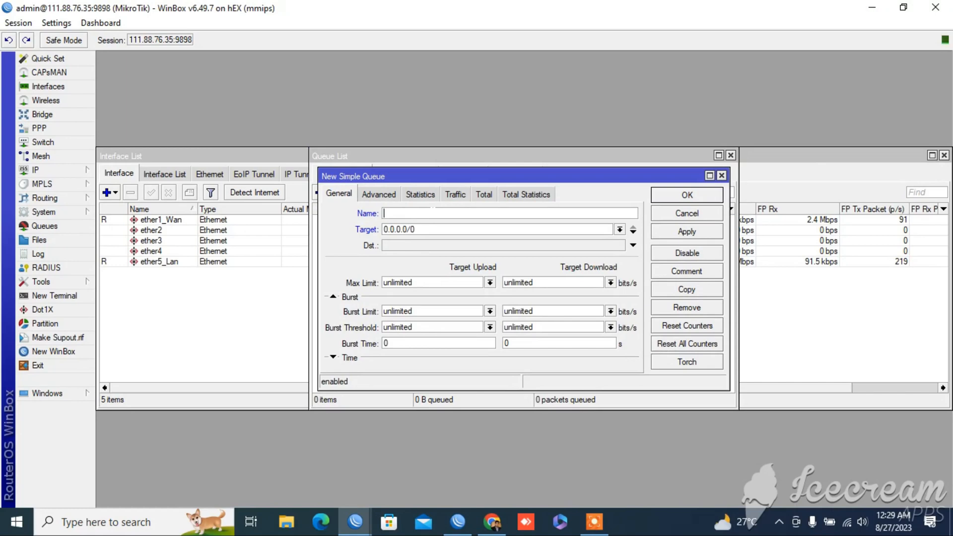
type("pc10")
Replace the new queue's target address with 150.50.50.2
left_click(430, 228)
key("BackSpace")
key("BackSpace")
key("BackSpace")
key("BackSpace")
key("BackSpace")
key("BackSpace")
key("BackSpace")
key("BackSpace")
key("BackSpace")
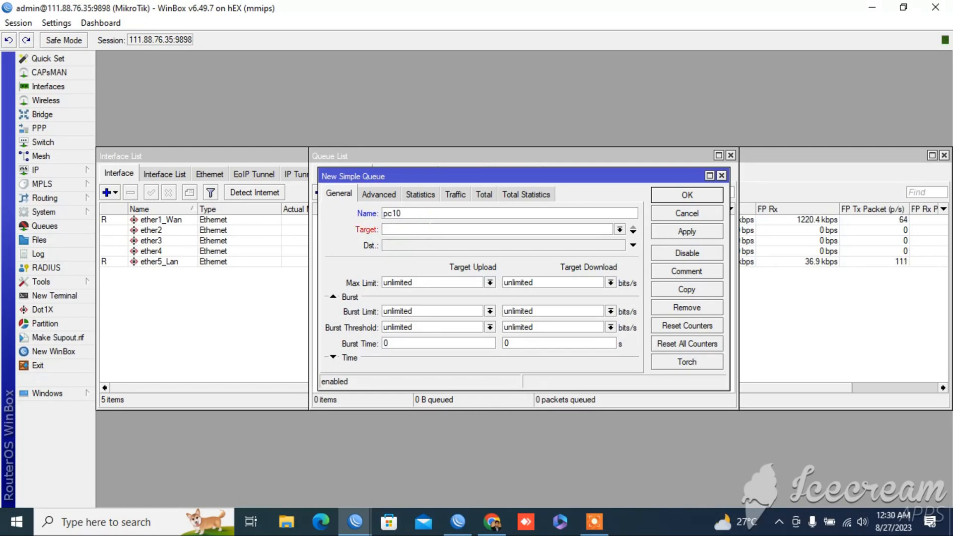
type("150.50.50.2")
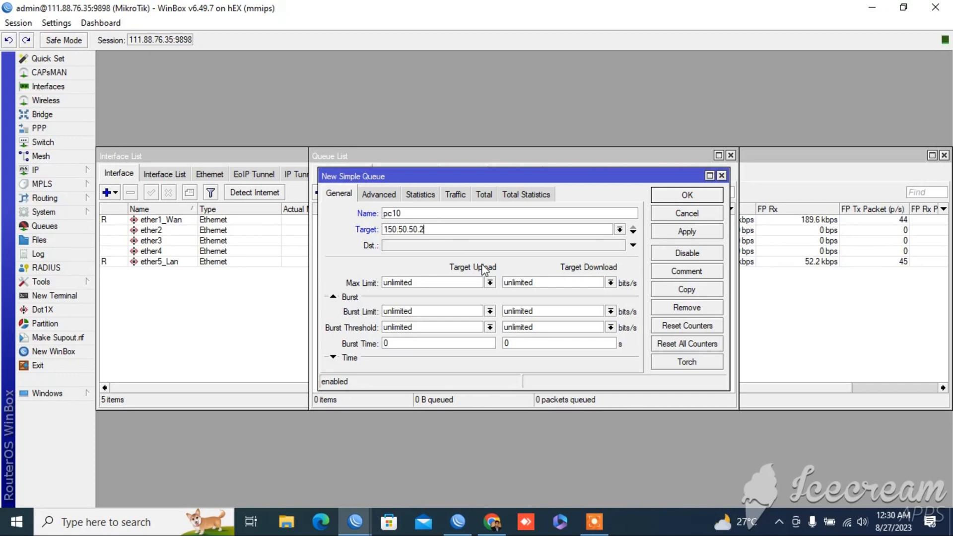
key("shift+Tab")
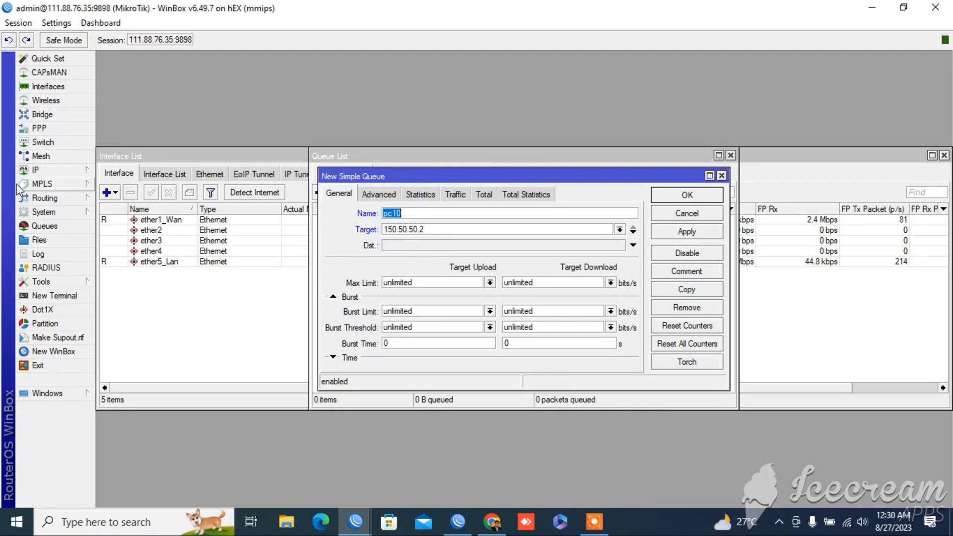
Review the ether5_Lan address entry 150.50.50.1/30 in the IP address list, keeping its settings
left_click(37, 173)
left_click(100, 179)
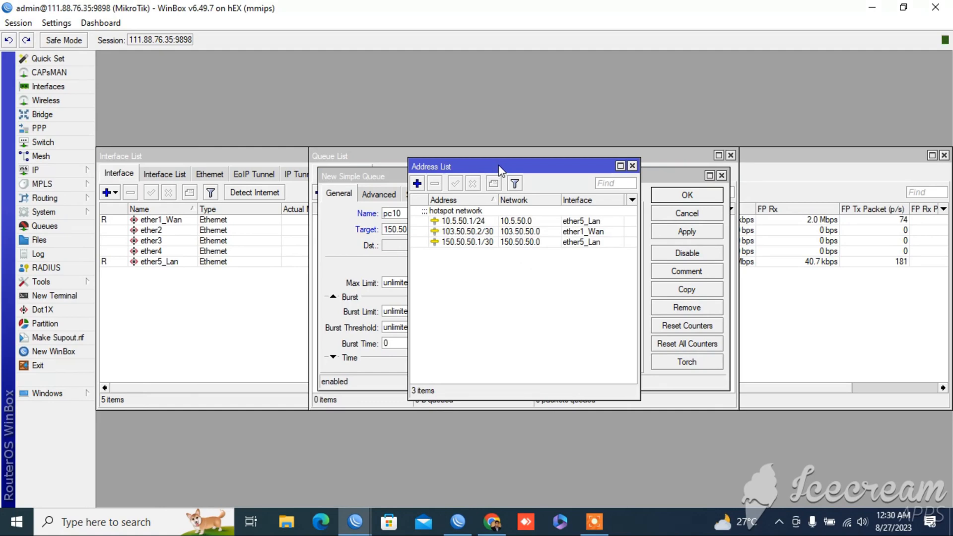
left_click_drag(501, 173, 647, 224)
double_click(626, 293)
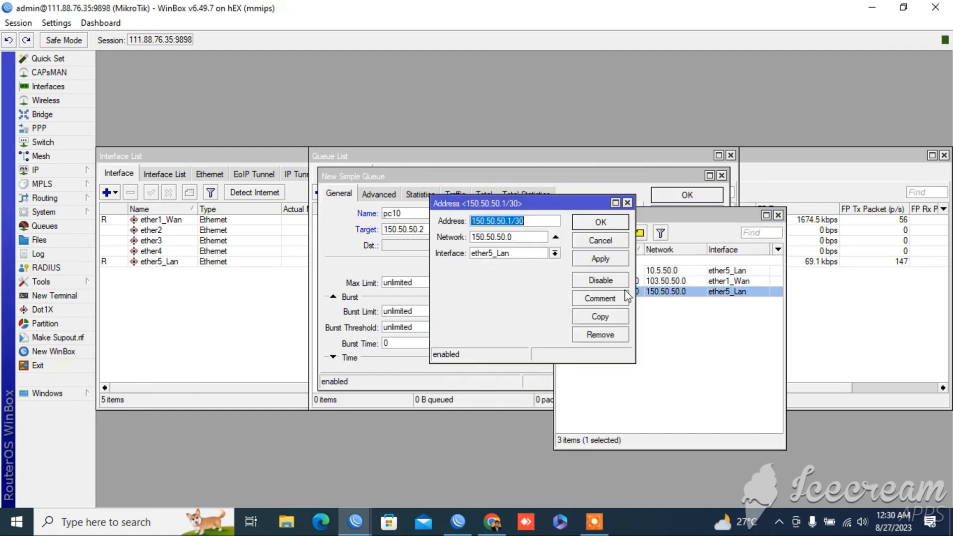
left_click(533, 225)
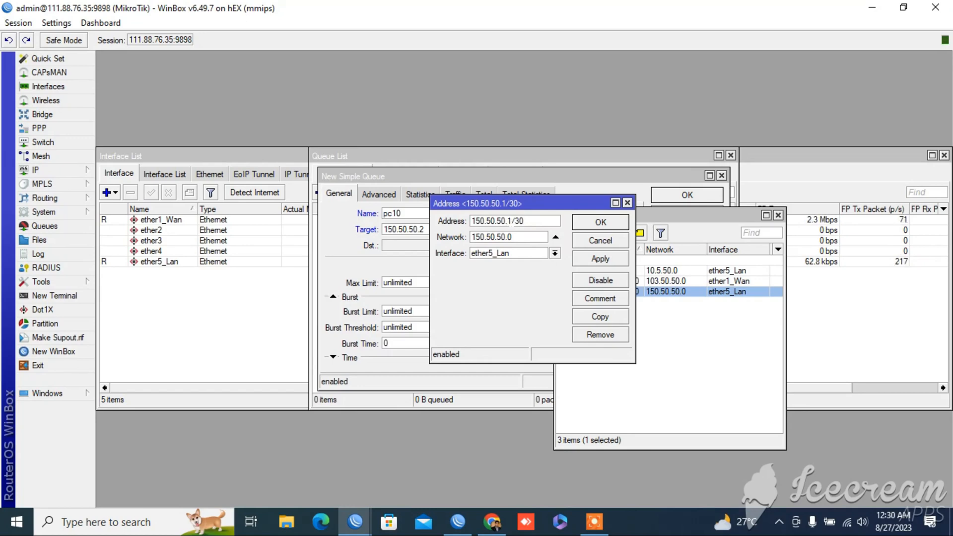
double_click(512, 224)
left_click(512, 225)
left_click(623, 262)
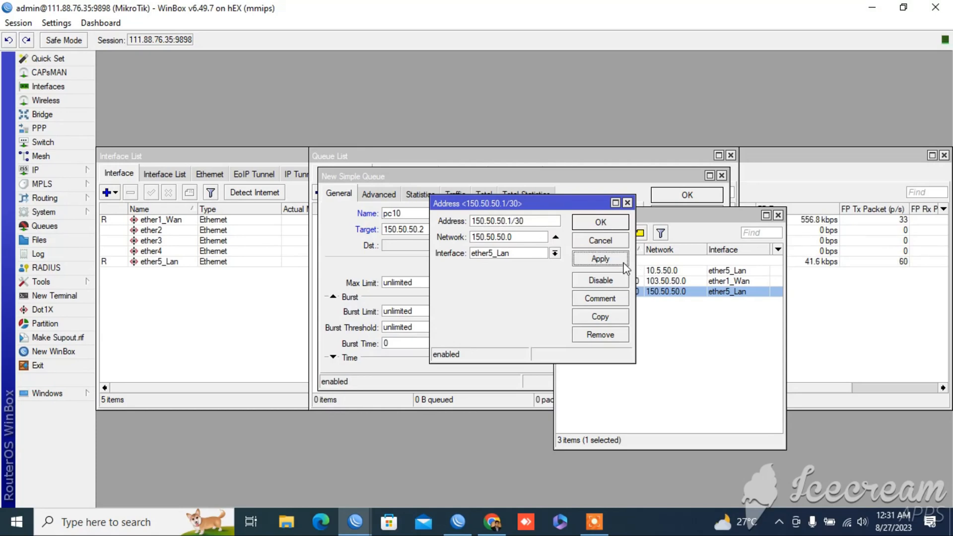
left_click(619, 227)
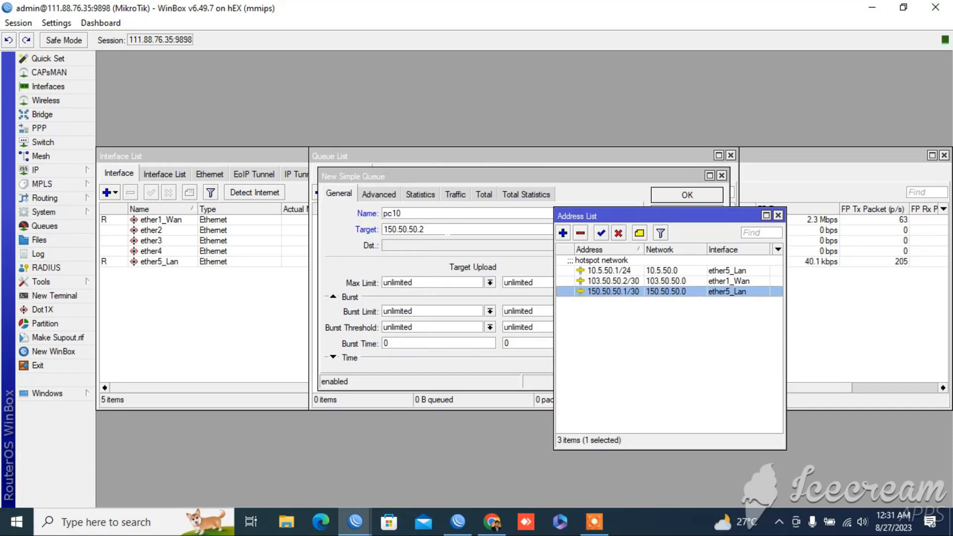
Rename the new queue "pc 10" and set its upload max limit to 20M
left_click(448, 230)
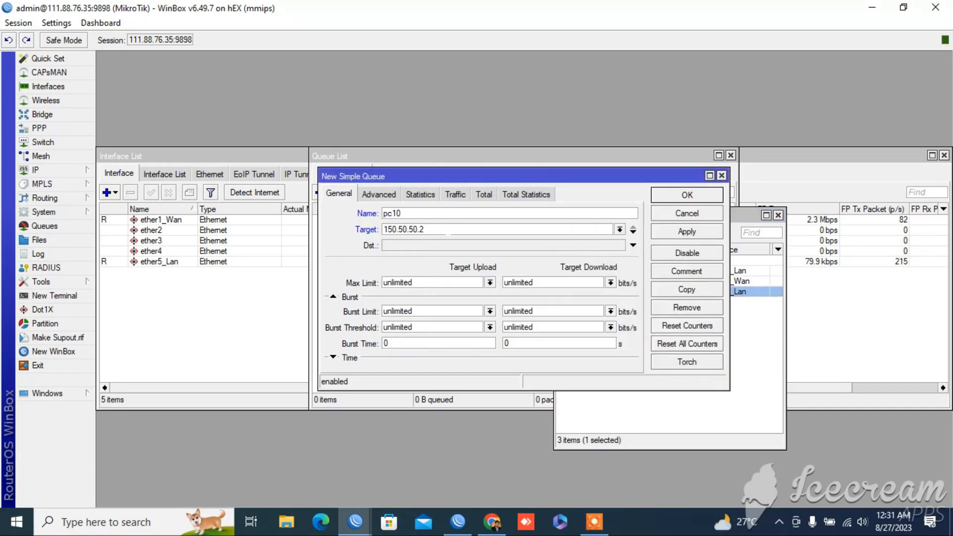
left_click(489, 282)
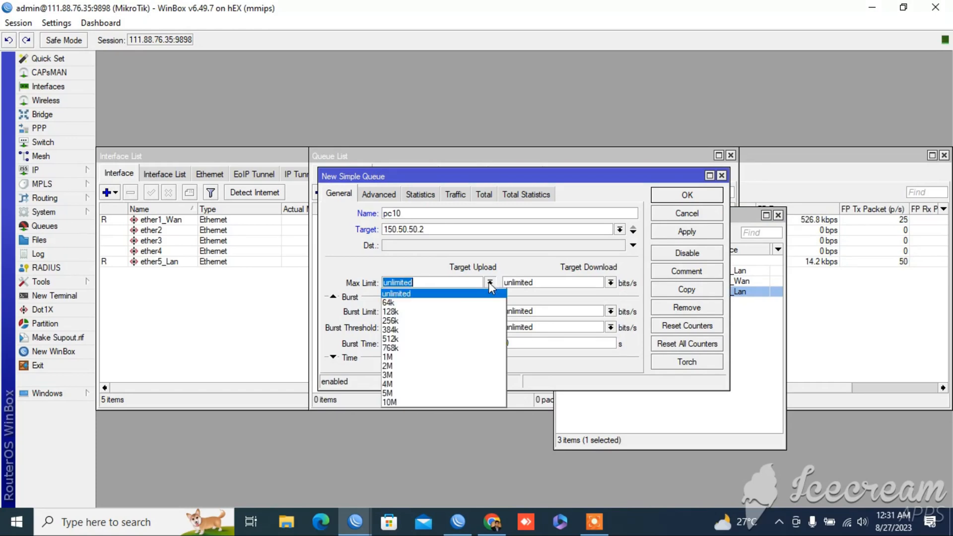
left_click(436, 400)
left_click_drag(400, 282, 378, 281)
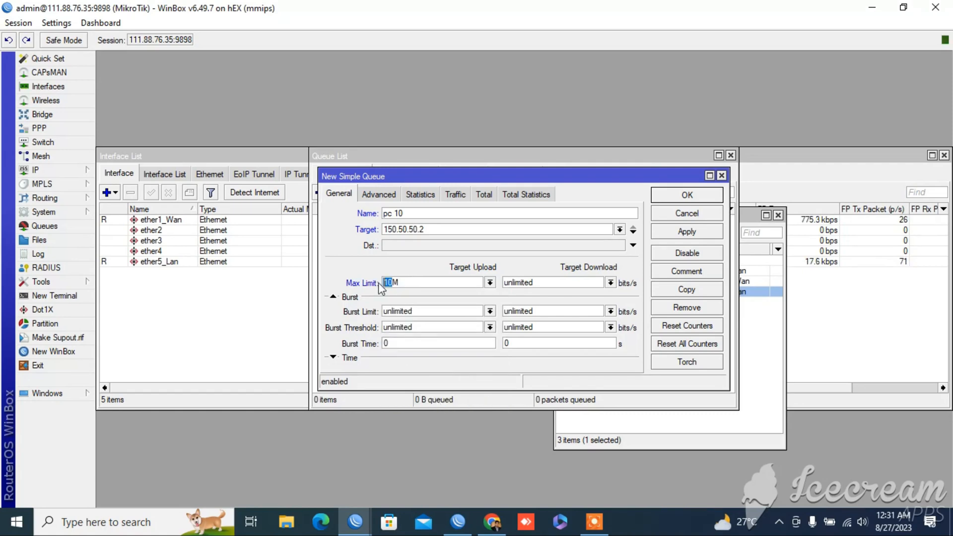
type("20")
Set the queue's download max limit to 20M and save the queue
left_click(610, 282)
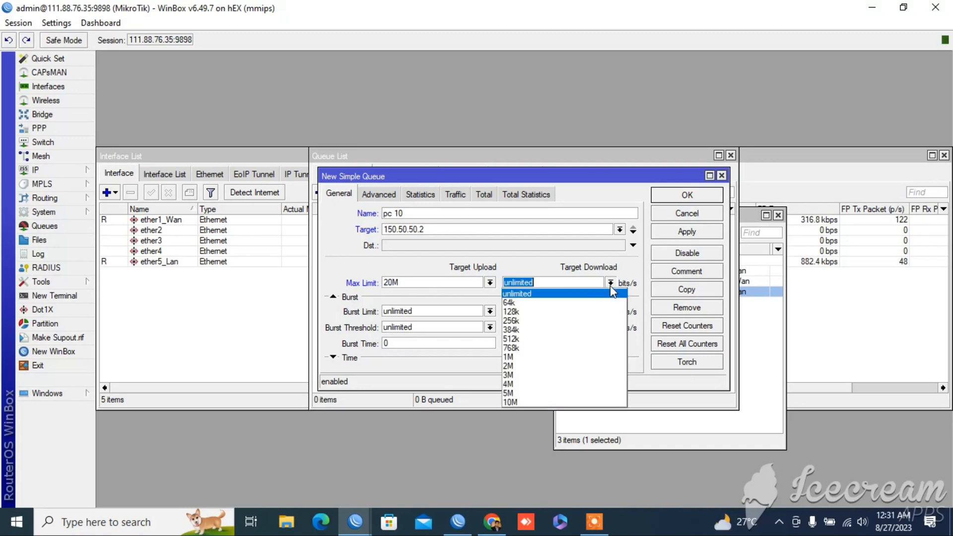
left_click(563, 393)
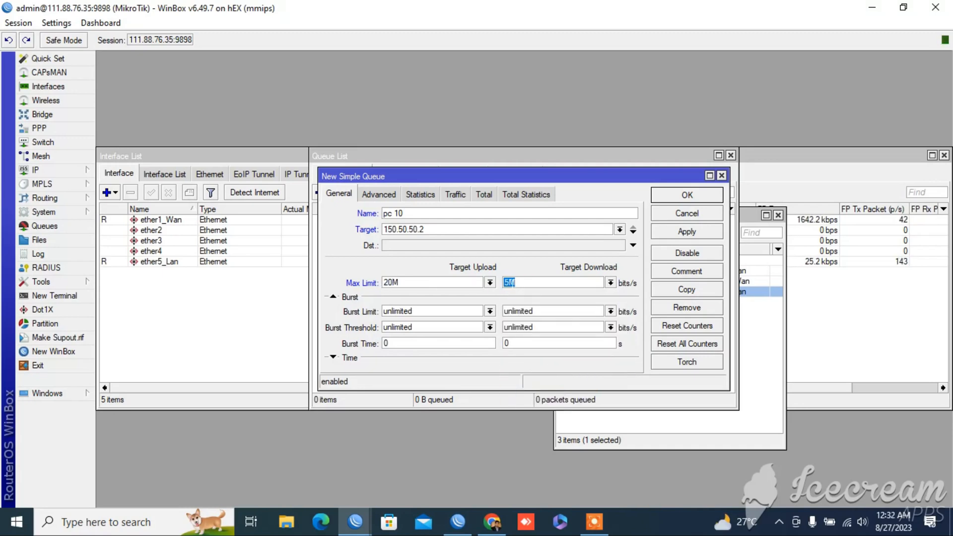
left_click(612, 284)
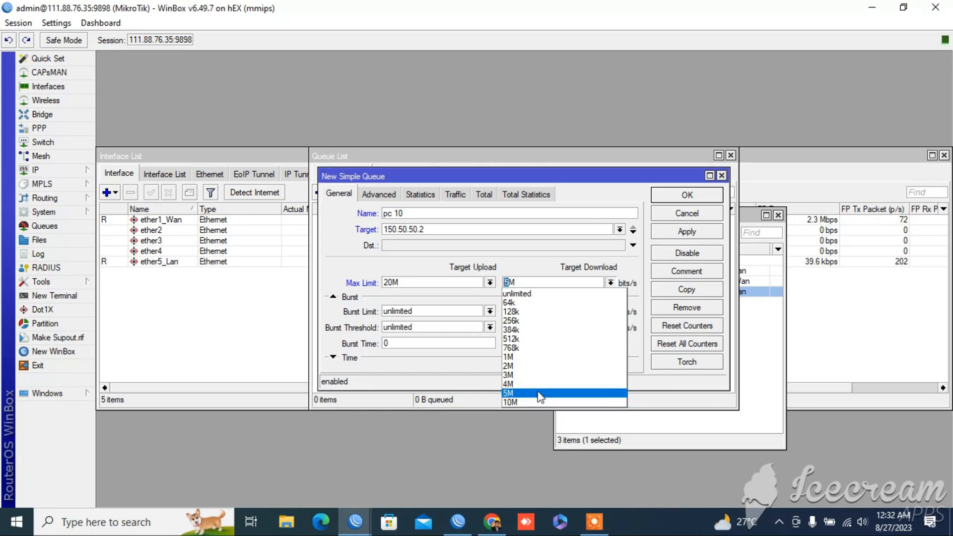
left_click(552, 402)
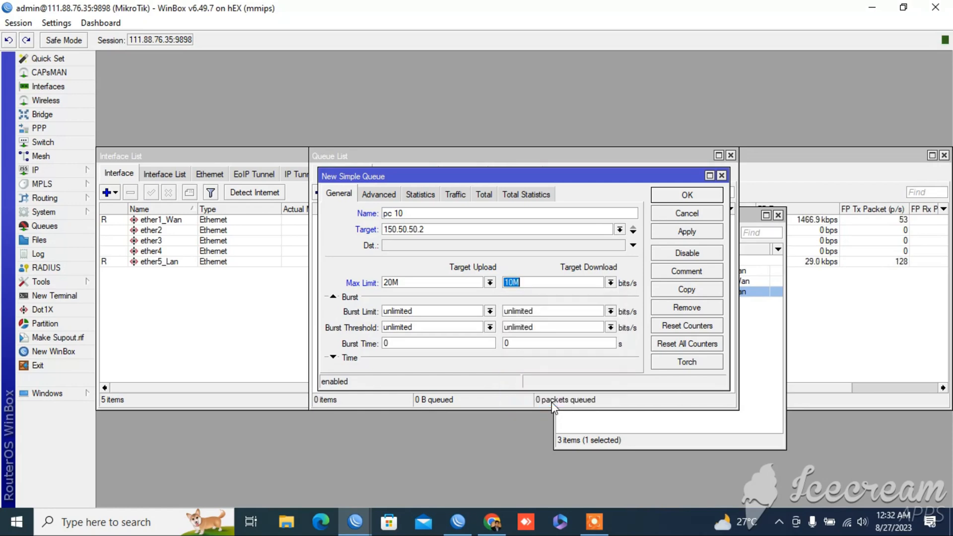
left_click(514, 282)
key("BackSpace")
type("20")
left_click(705, 235)
left_click(697, 196)
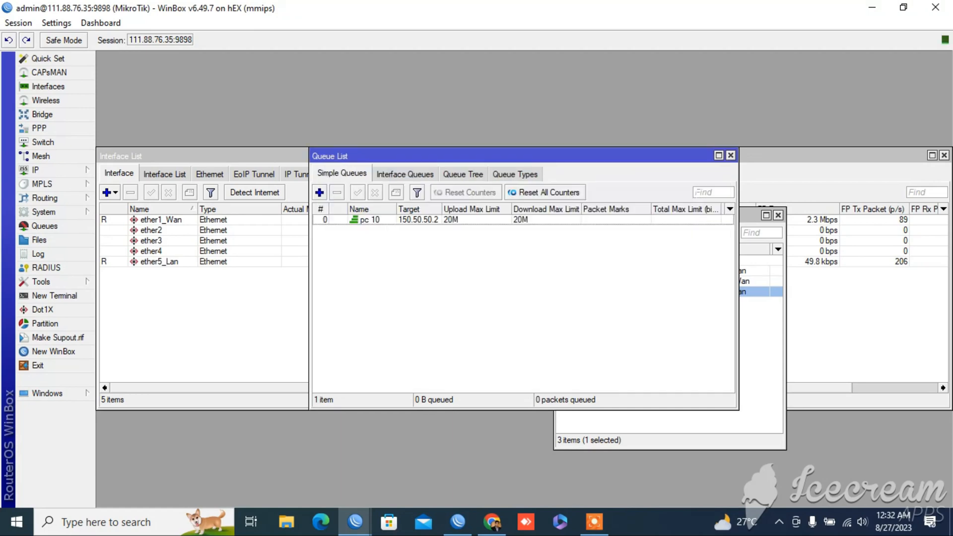
Examine the pc 10 queue's live traffic graphs and switch to Chrome
double_click(484, 220)
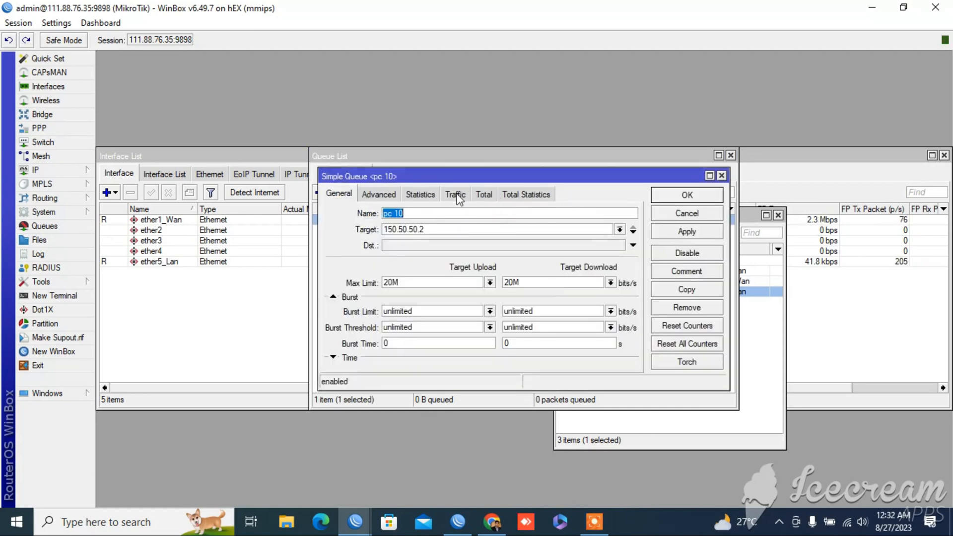
left_click(459, 196)
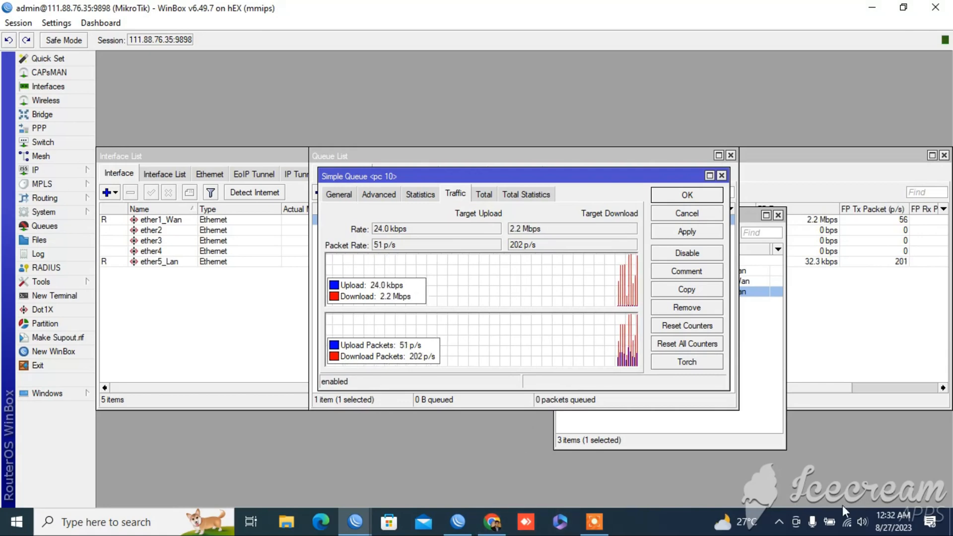
left_click(492, 527)
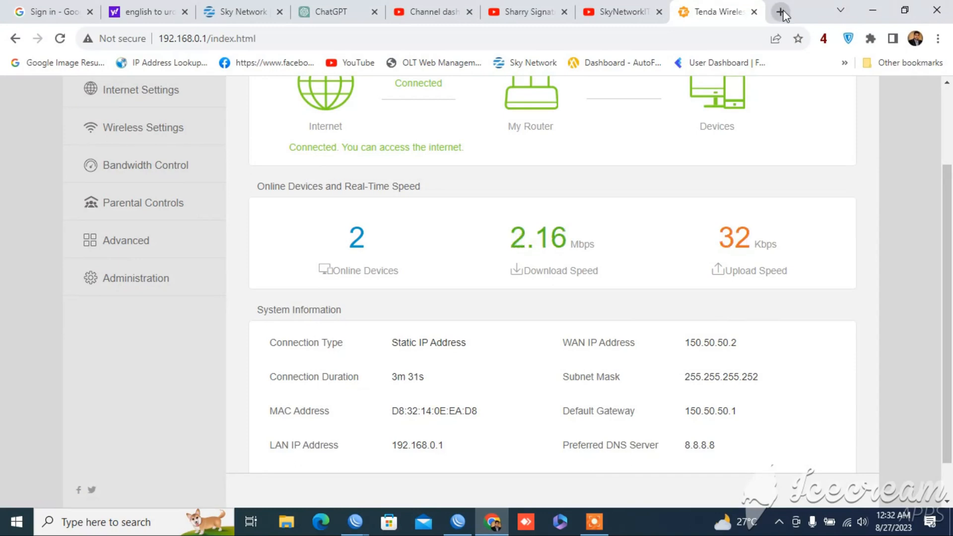
Open Speedtest by Ookla in a new browser tab and run a speed test of the connection
left_click(780, 12)
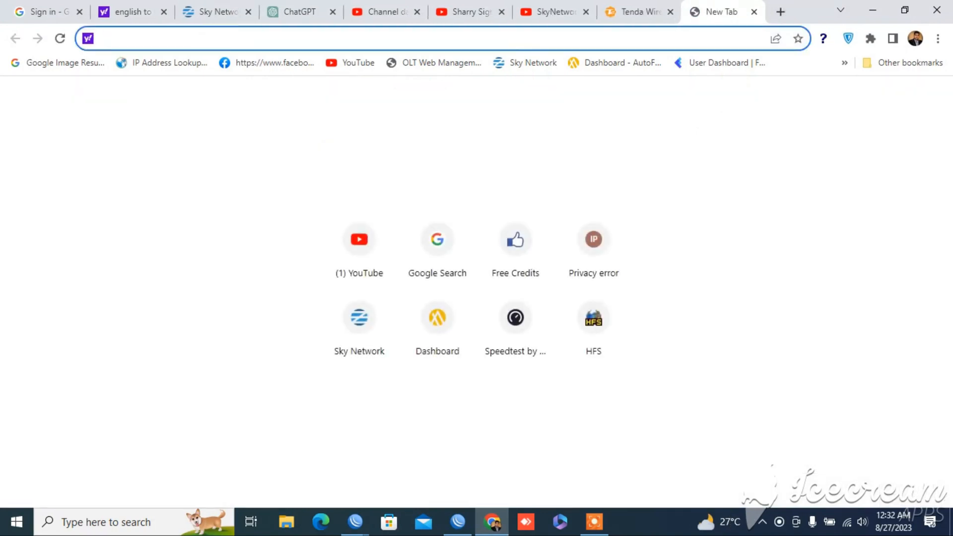
left_click(519, 341)
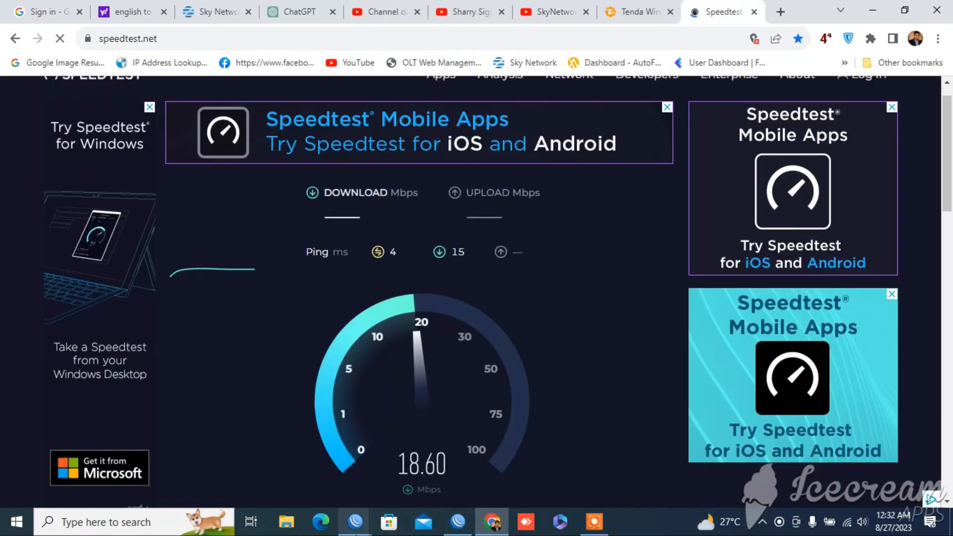
Switch to WinBox and compare the pc 10 queue's maximum limits with its live traffic while the speed test runs
mouse_move(355, 521)
left_click(434, 462)
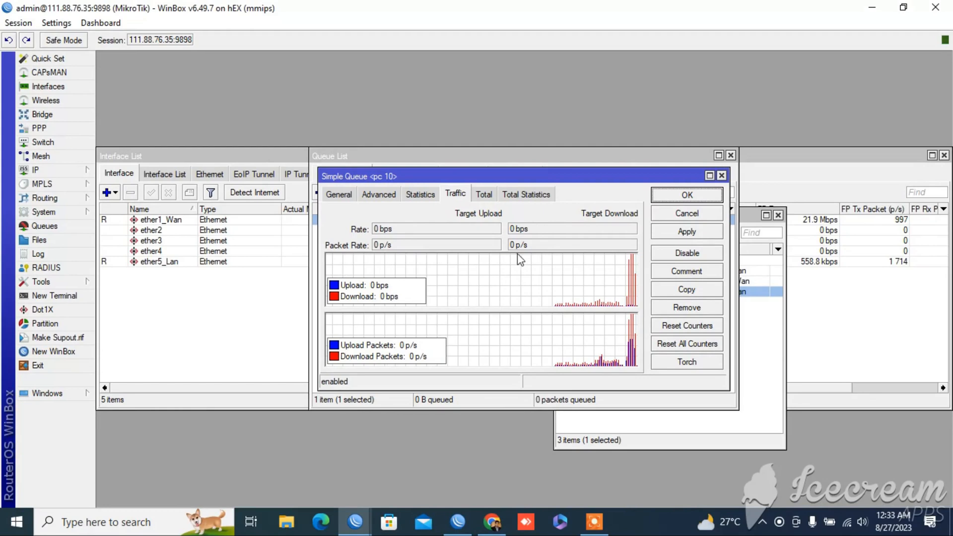
left_click(337, 195)
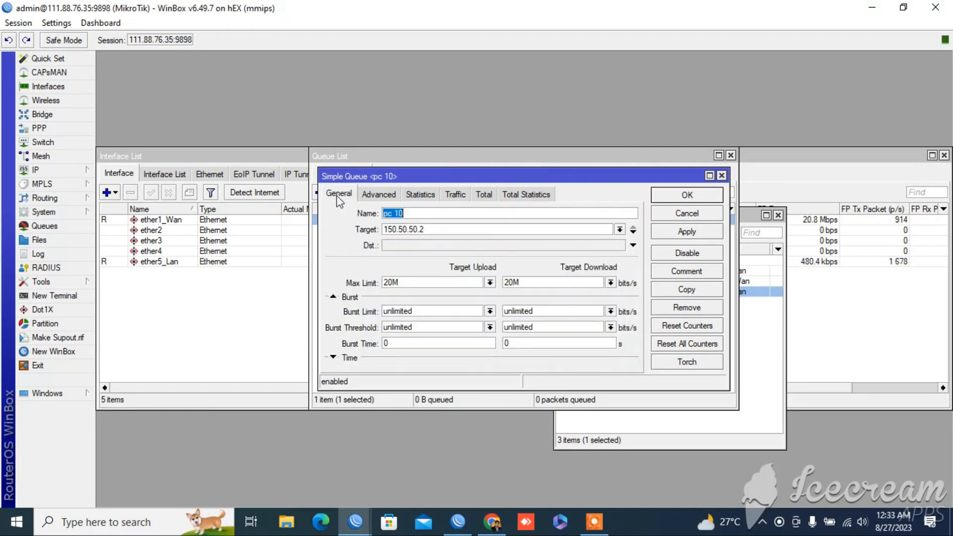
left_click(459, 195)
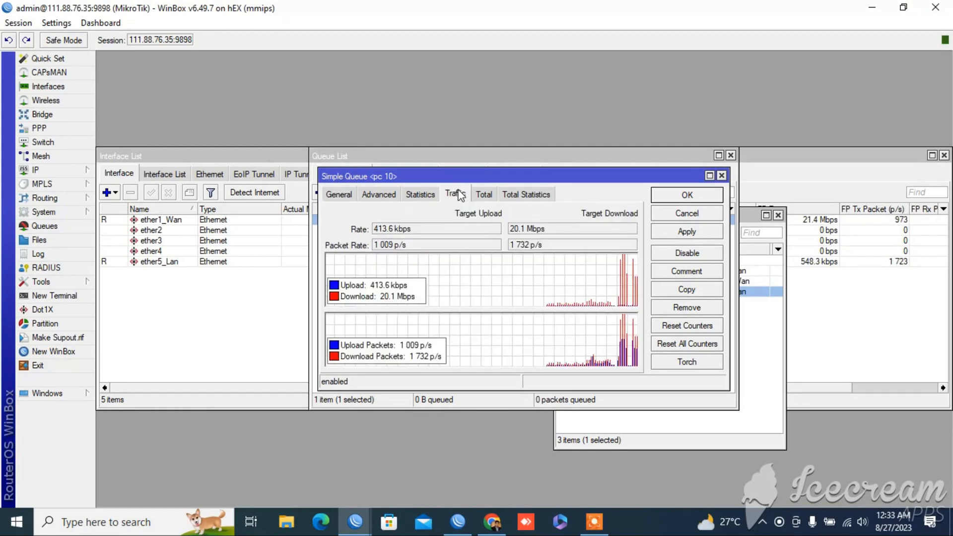
left_click(535, 233)
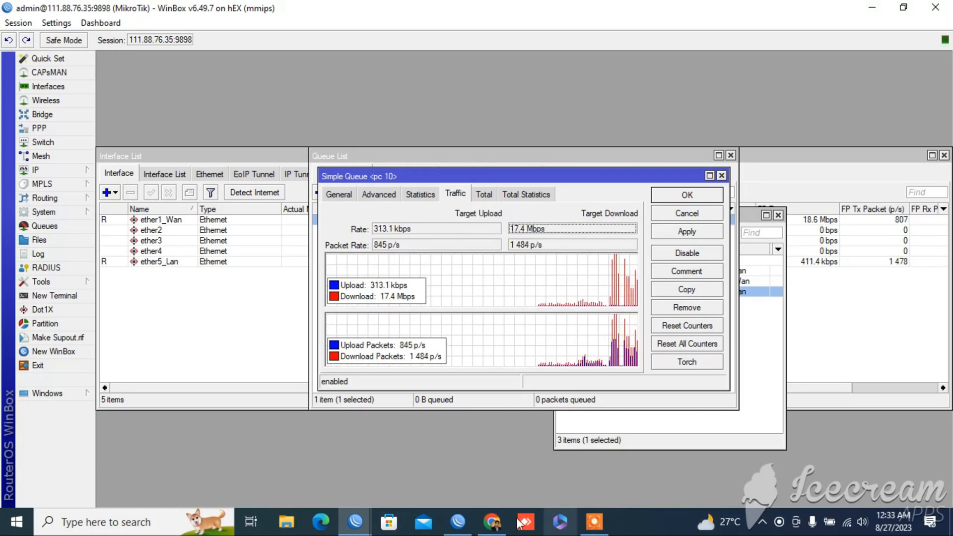
Return to Chrome to check the Speedtest download and upload results, and minimize the browser
mouse_move(491, 521)
left_click(504, 475)
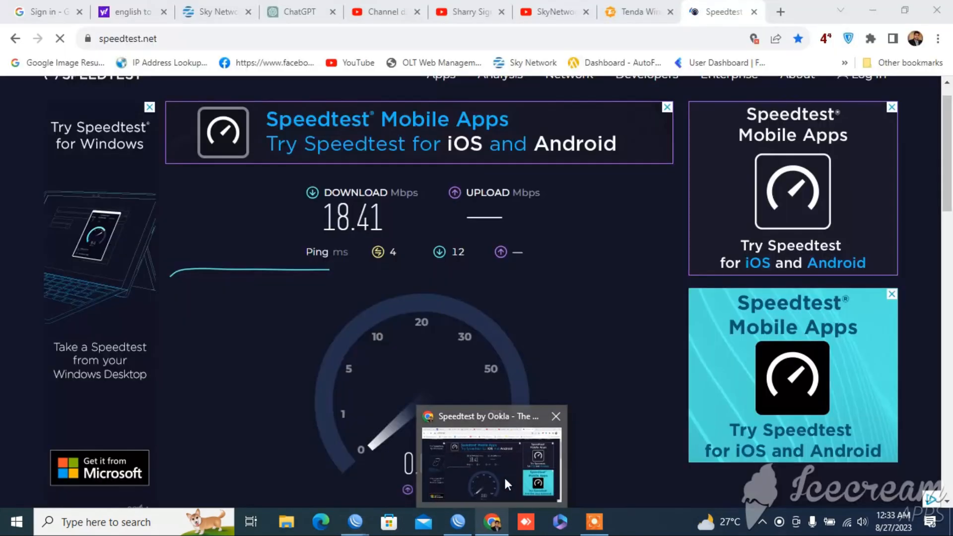
left_click(870, 8)
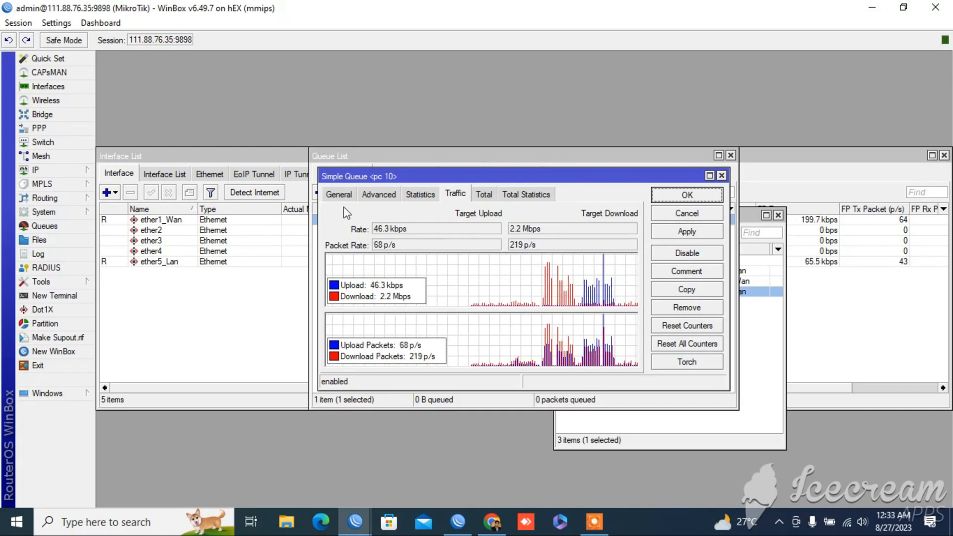
Review and confirm the pc 10 queue settings, close the queue and address lists, and select ether5_Lan in the interface list
left_click(353, 194)
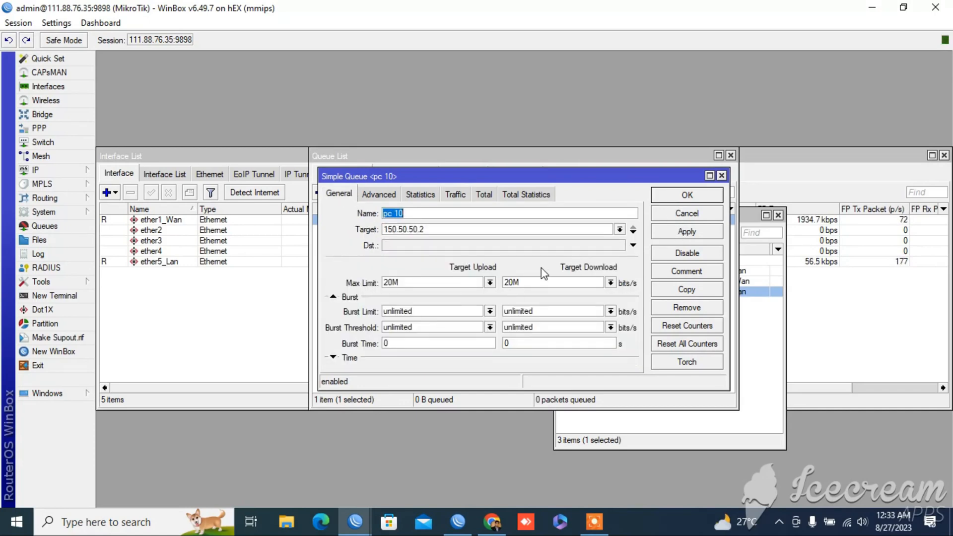
left_click(709, 197)
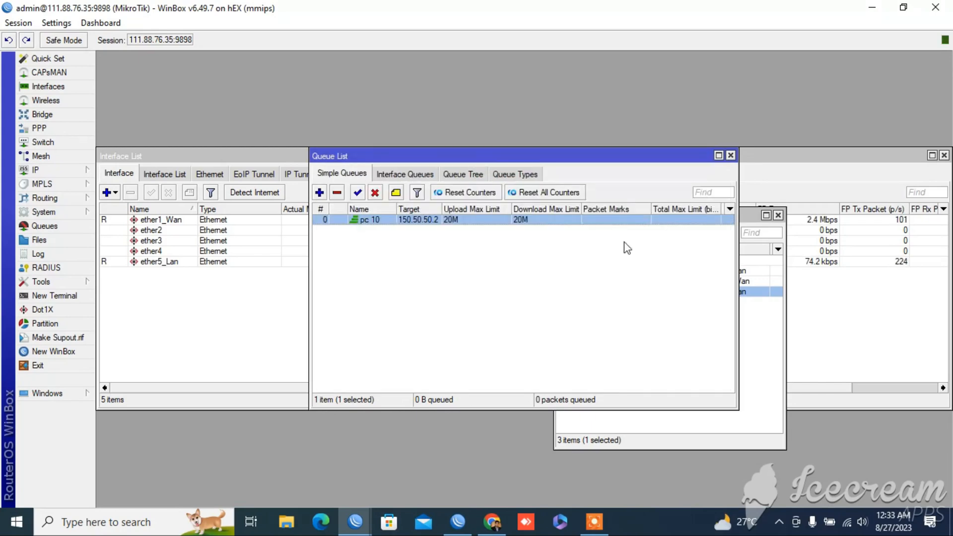
left_click(730, 155)
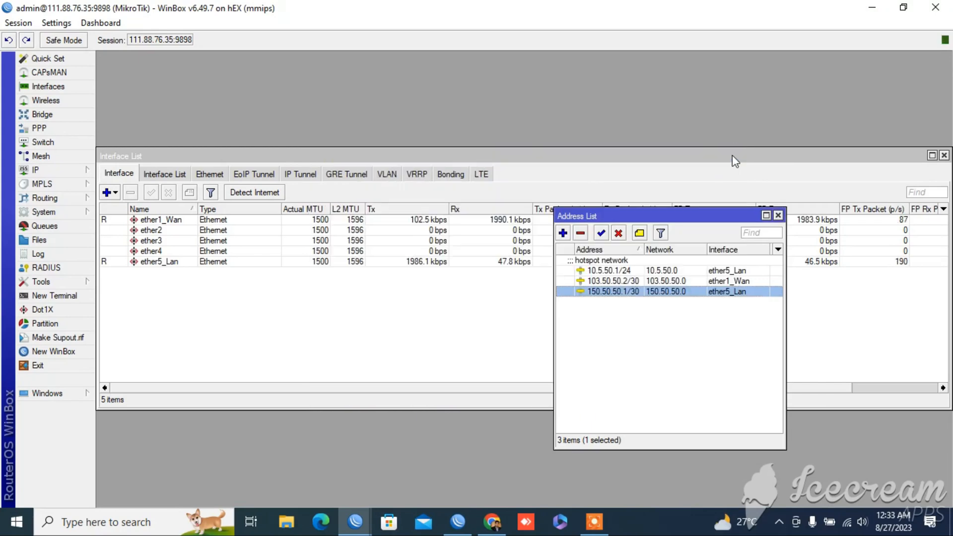
left_click(777, 215)
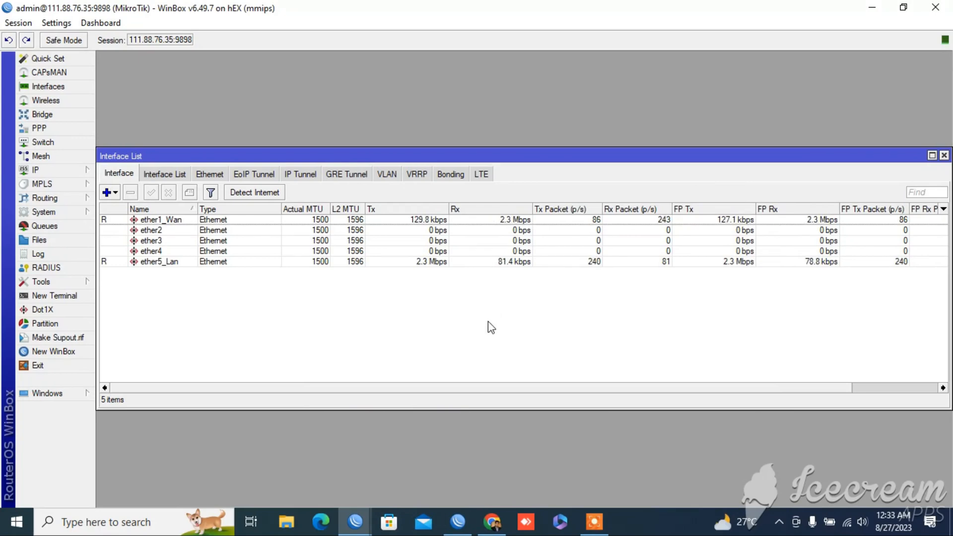
left_click(439, 262)
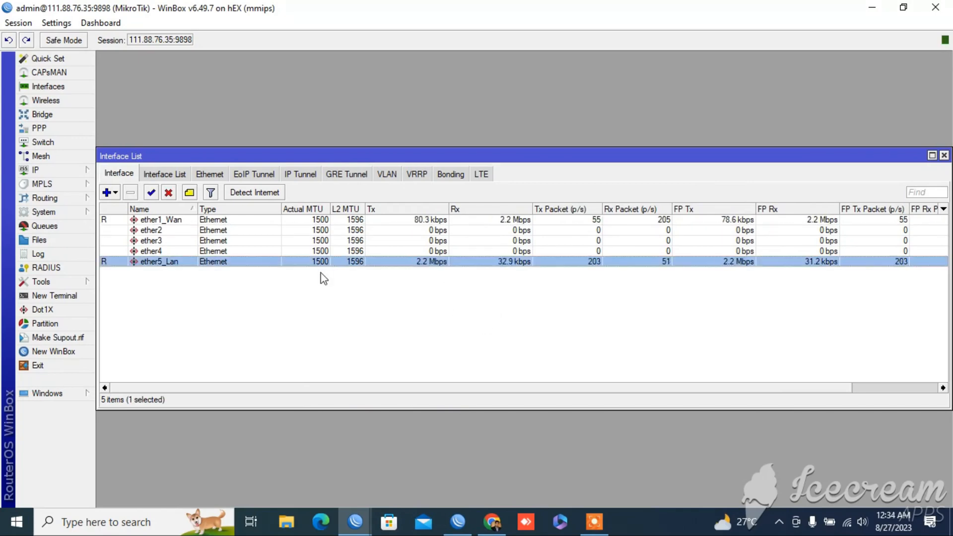